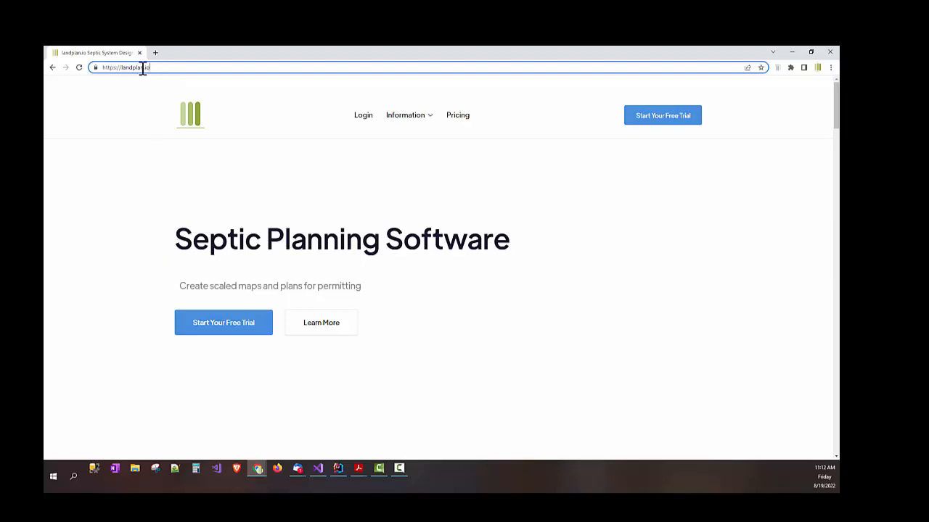
Step: Sign in to the NewSeptic account to reach the Design Projects list
{"action": "left_click_drag", "start_coordinate": [143, 68], "coordinate": [123, 69]}
{"action": "left_click", "coordinate": [142, 66]}
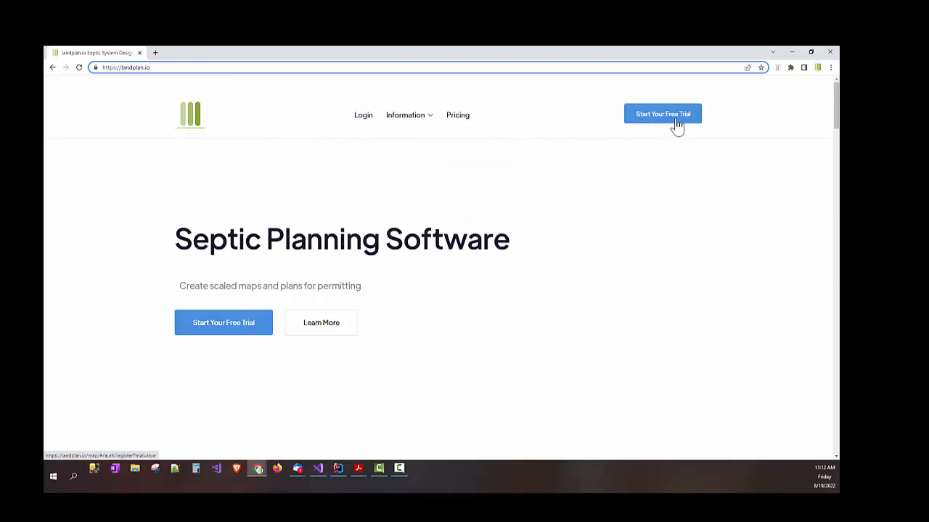
{"action": "left_click", "coordinate": [363, 120]}
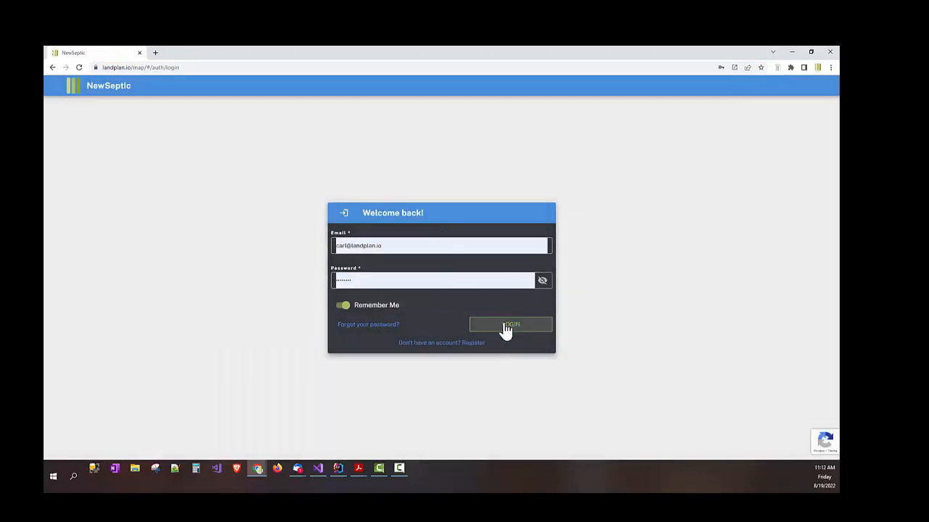
{"action": "left_click", "coordinate": [506, 329]}
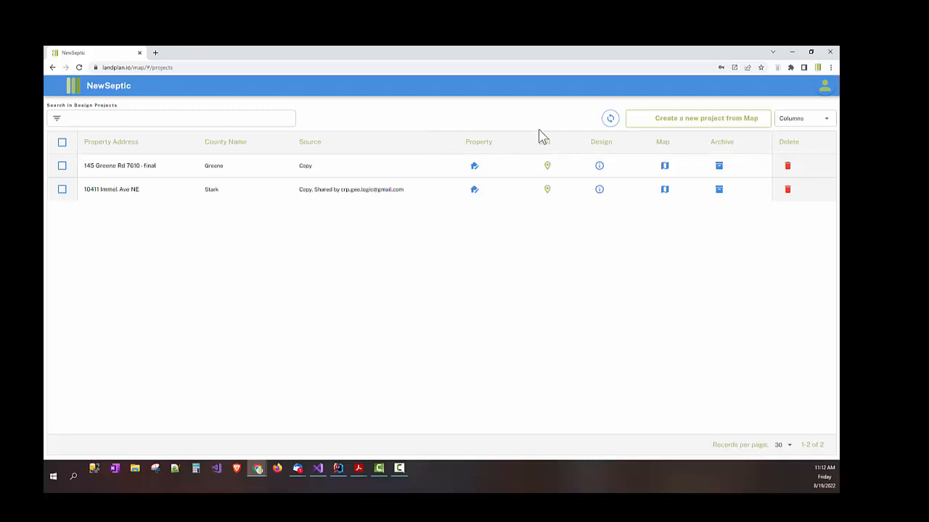
Step: Check the account menu, then start a new project from the map
{"action": "left_click", "coordinate": [824, 88]}
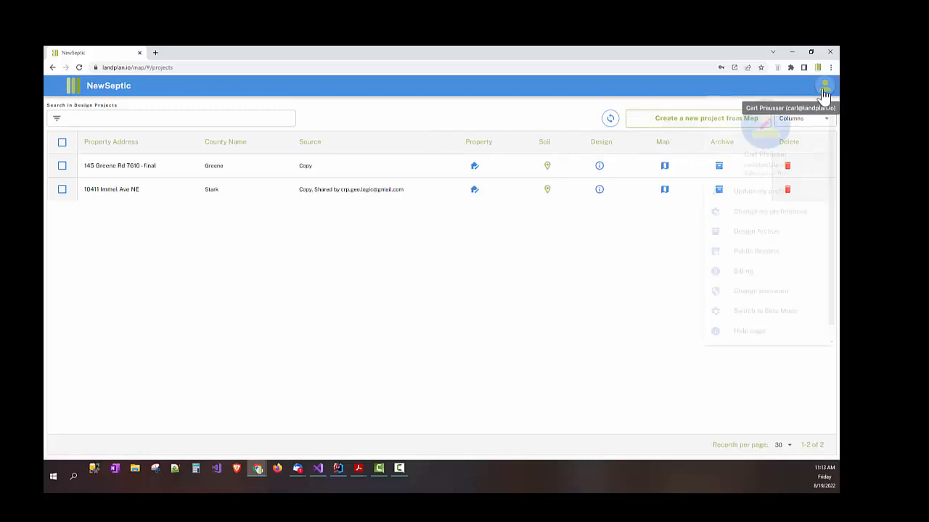
{"action": "scroll", "coordinate": [800, 262], "scroll_direction": "down", "scroll_amount": 1}
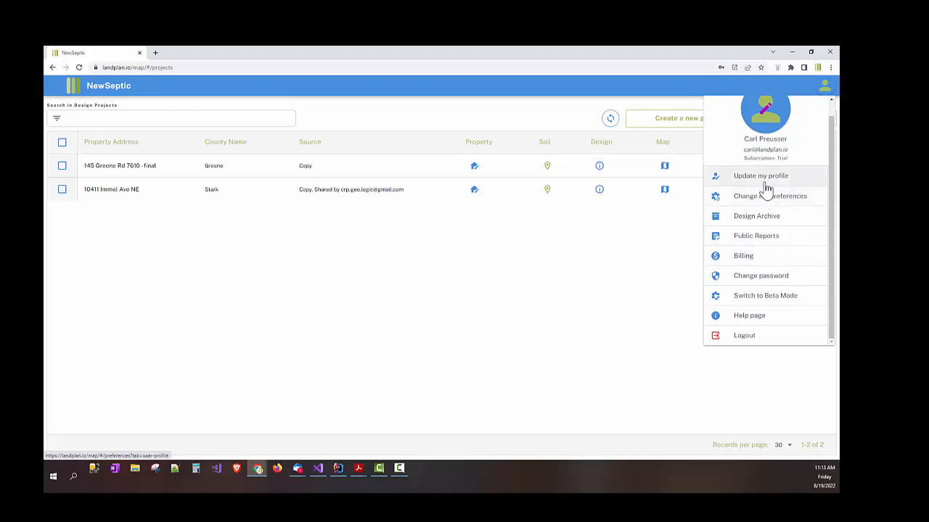
{"action": "left_click", "coordinate": [659, 283]}
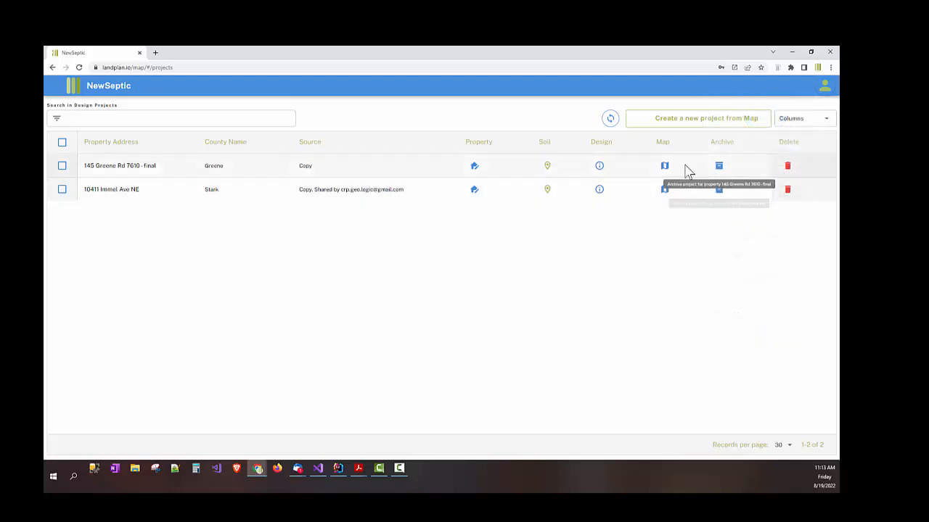
{"action": "left_click", "coordinate": [695, 126]}
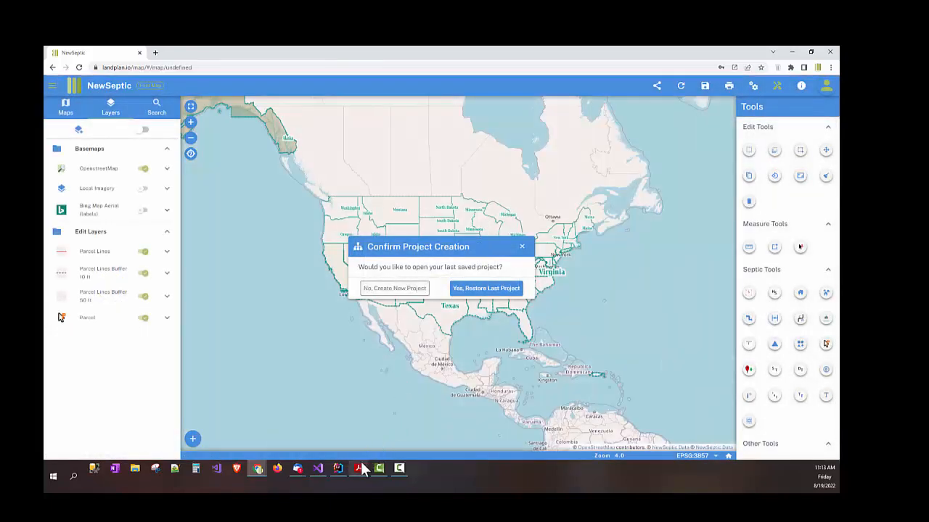
{"action": "mouse_move", "coordinate": [360, 470]}
{"action": "left_click", "coordinate": [337, 439]}
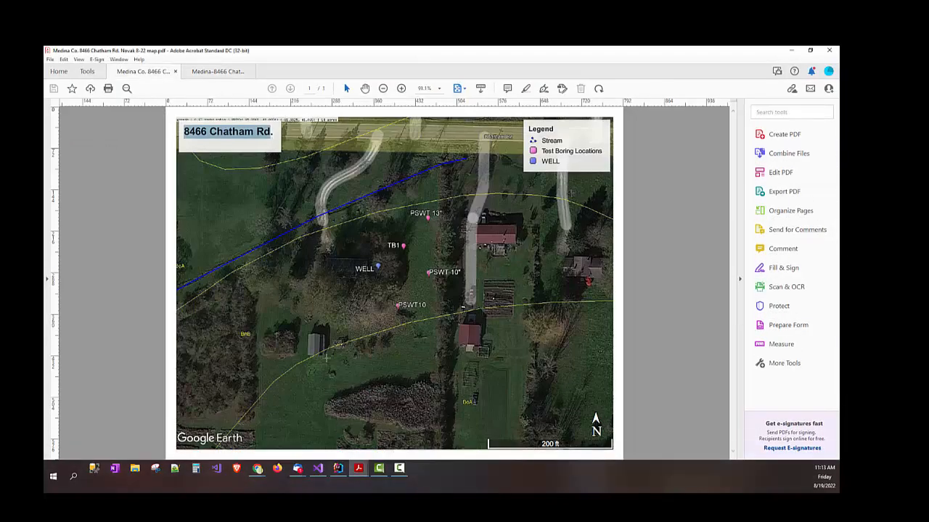
{"action": "left_click_drag", "start_coordinate": [270, 131], "coordinate": [185, 132]}
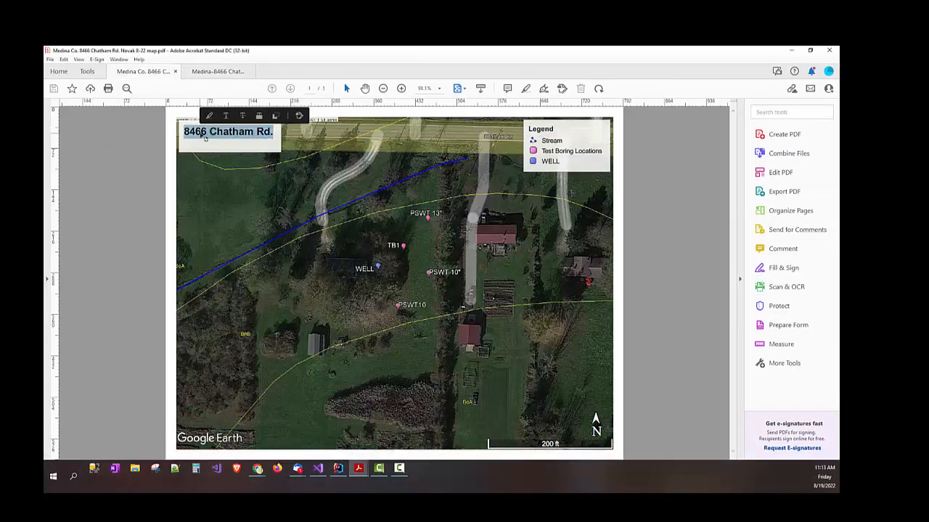
{"action": "left_click", "coordinate": [201, 135]}
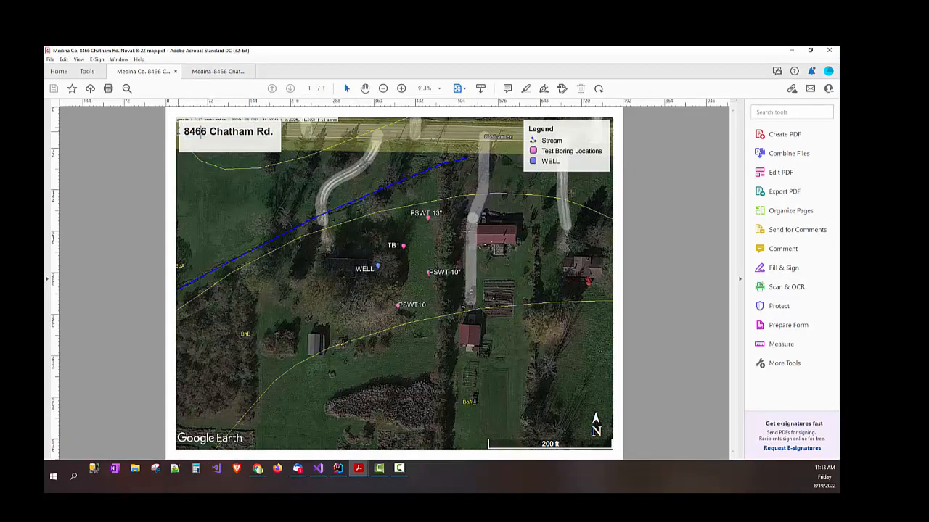
{"action": "left_click_drag", "start_coordinate": [185, 131], "coordinate": [269, 139]}
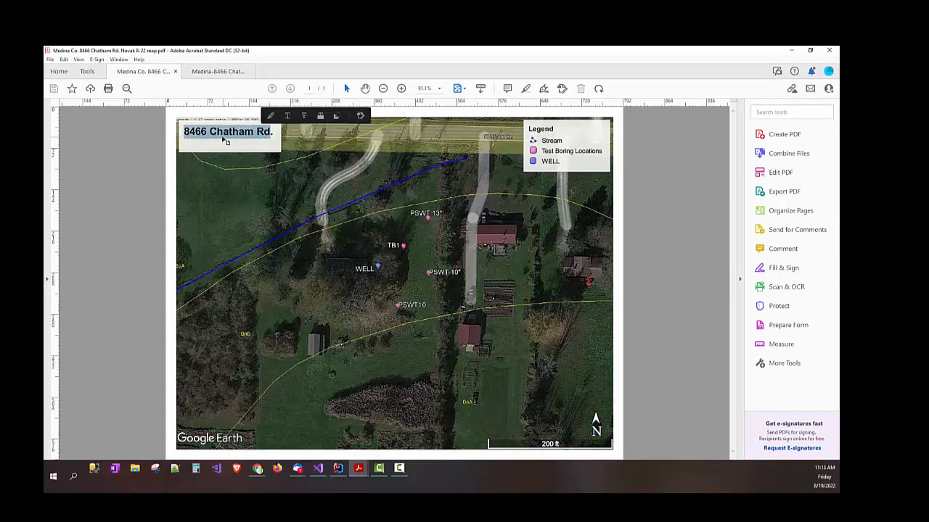
{"action": "left_click", "coordinate": [792, 50]}
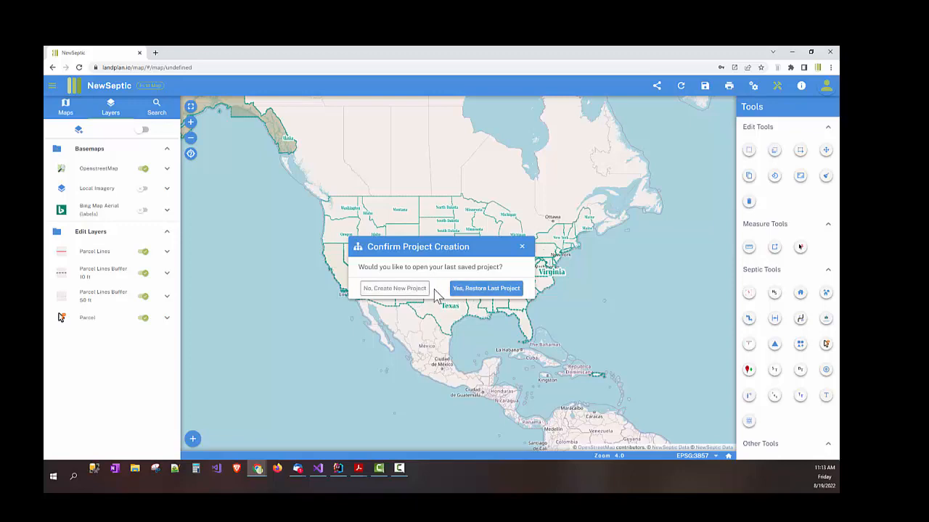
Step: Decline restoring the last project and browse the address, coordinate and manual parcel search options
{"action": "left_click", "coordinate": [419, 296]}
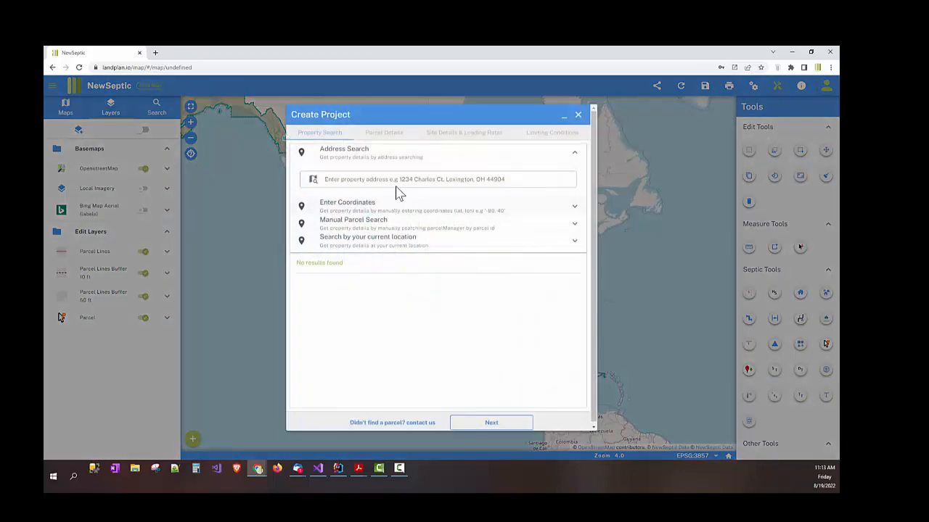
{"action": "left_click", "coordinate": [396, 181]}
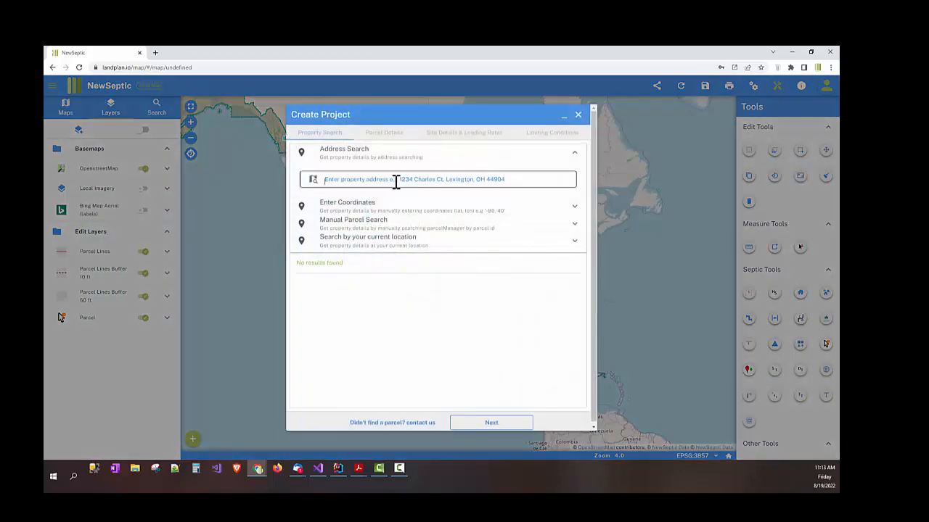
{"action": "left_click", "coordinate": [359, 158]}
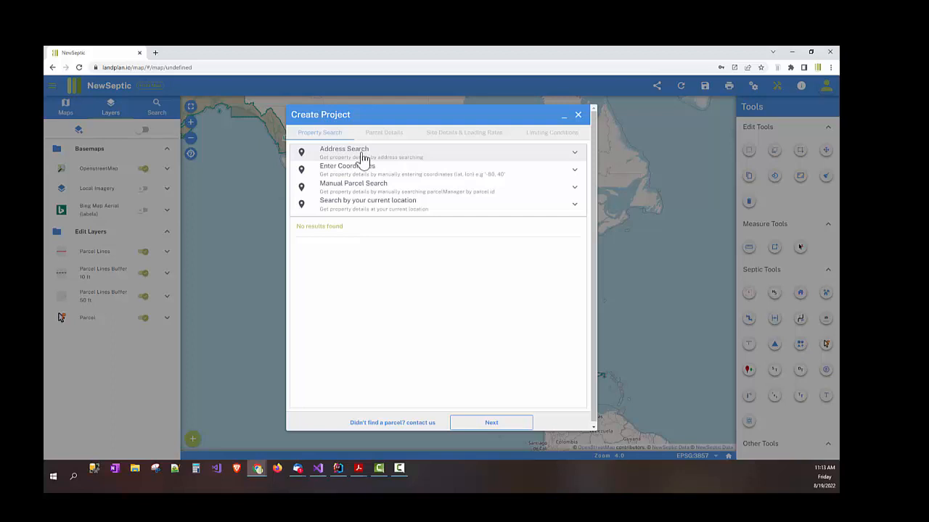
{"action": "left_click", "coordinate": [362, 156]}
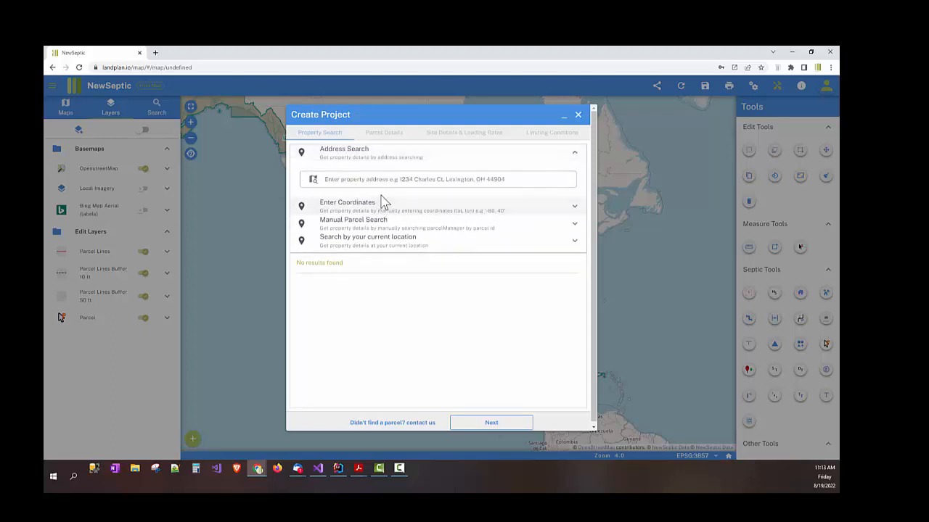
{"action": "left_click", "coordinate": [369, 208]}
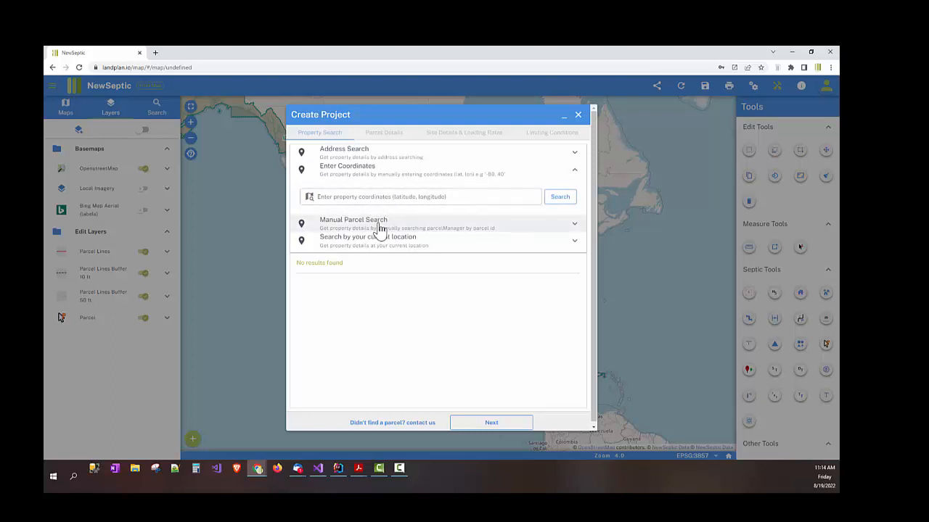
{"action": "left_click", "coordinate": [379, 227]}
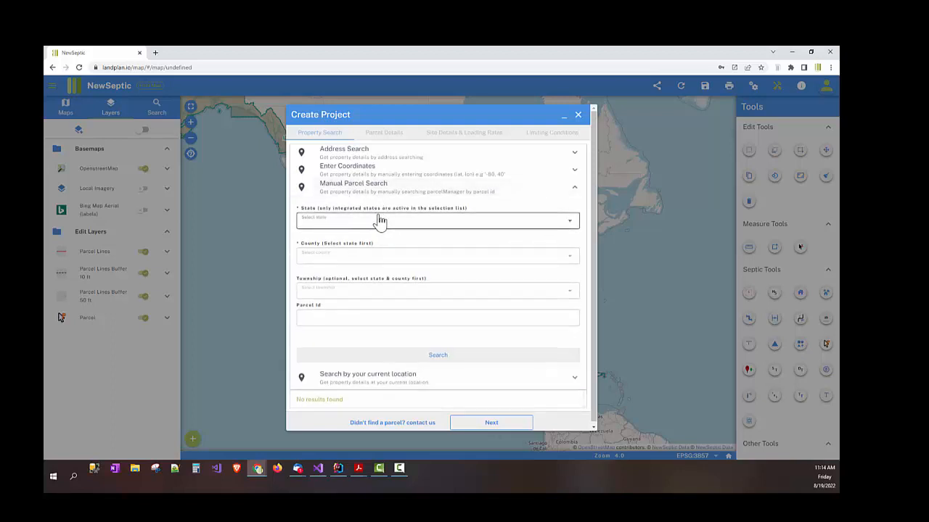
Step: Choose Ohio under Manual Parcel Search, then return to Address Search with the address field focused
{"action": "left_click", "coordinate": [380, 222]}
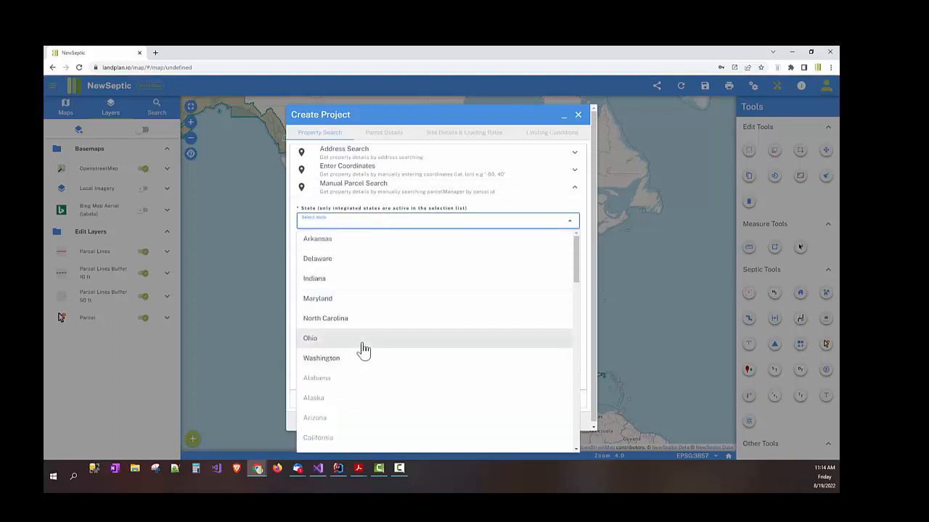
{"action": "left_click", "coordinate": [363, 339]}
{"action": "left_click", "coordinate": [379, 260]}
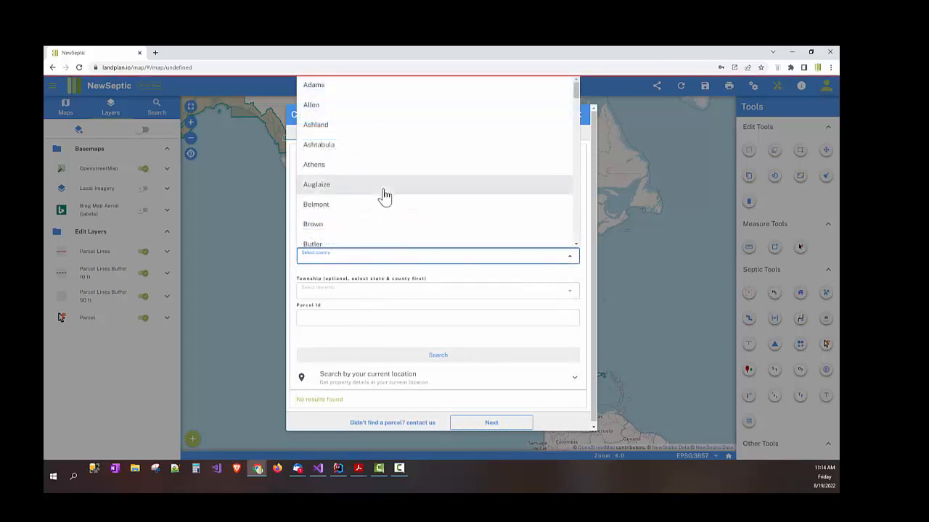
{"action": "scroll", "coordinate": [380, 195], "scroll_direction": "down", "scroll_amount": 2}
{"action": "left_click", "coordinate": [367, 314]}
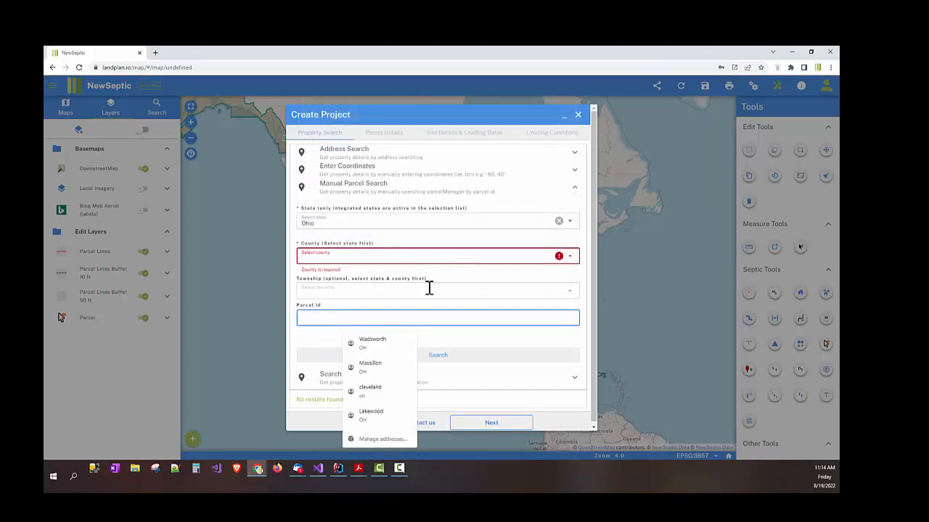
{"action": "left_click", "coordinate": [482, 338]}
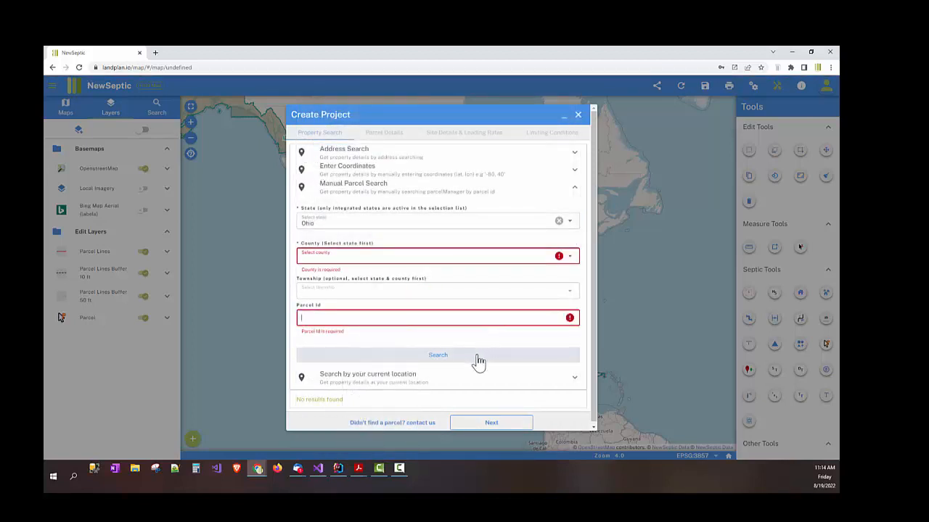
{"action": "left_click", "coordinate": [434, 195]}
{"action": "left_click", "coordinate": [427, 205]}
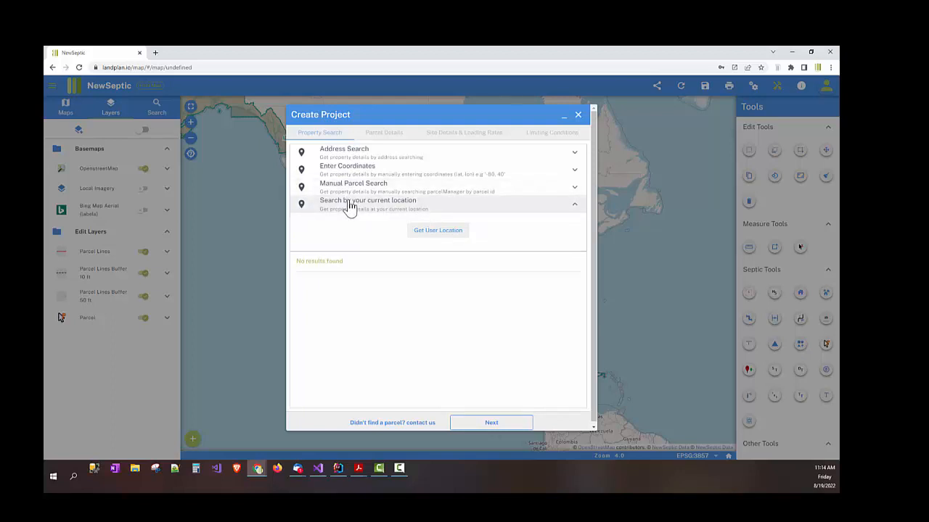
{"action": "left_click", "coordinate": [378, 156]}
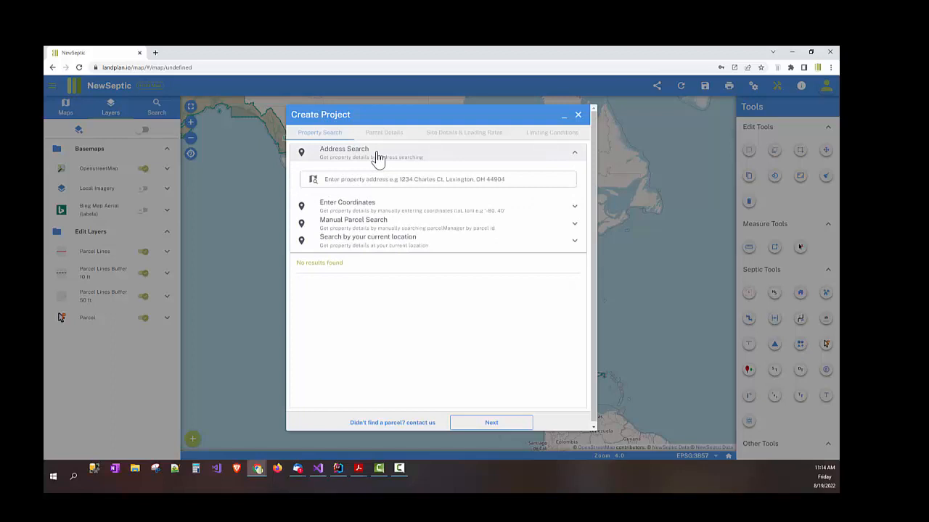
{"action": "left_click", "coordinate": [429, 178]}
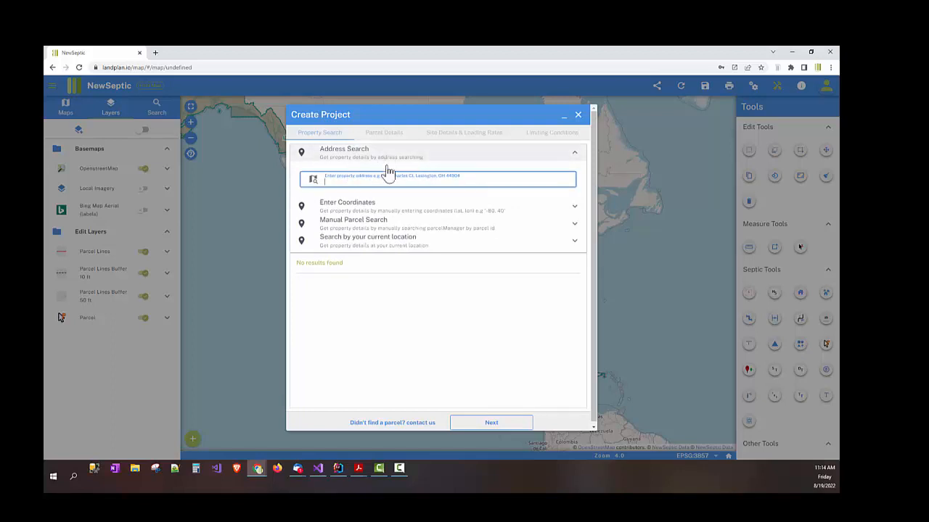
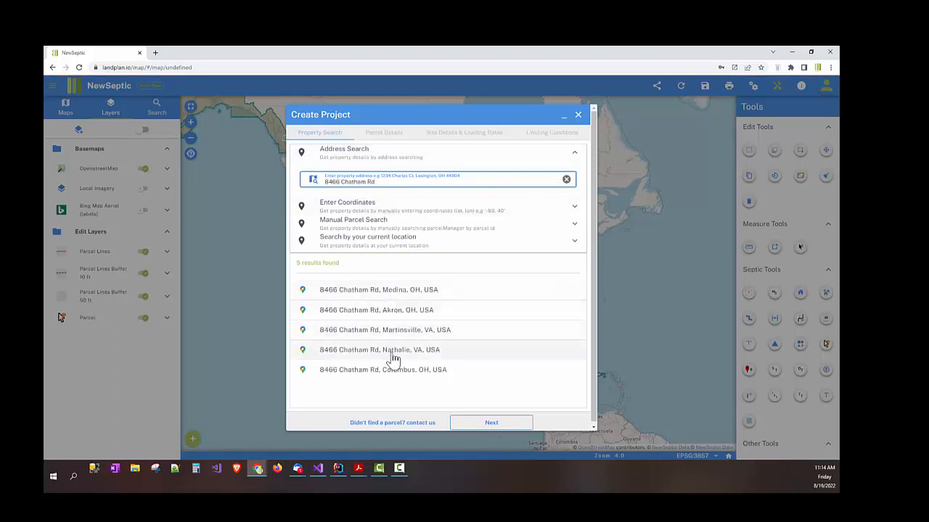
{"action": "left_click", "coordinate": [434, 294]}
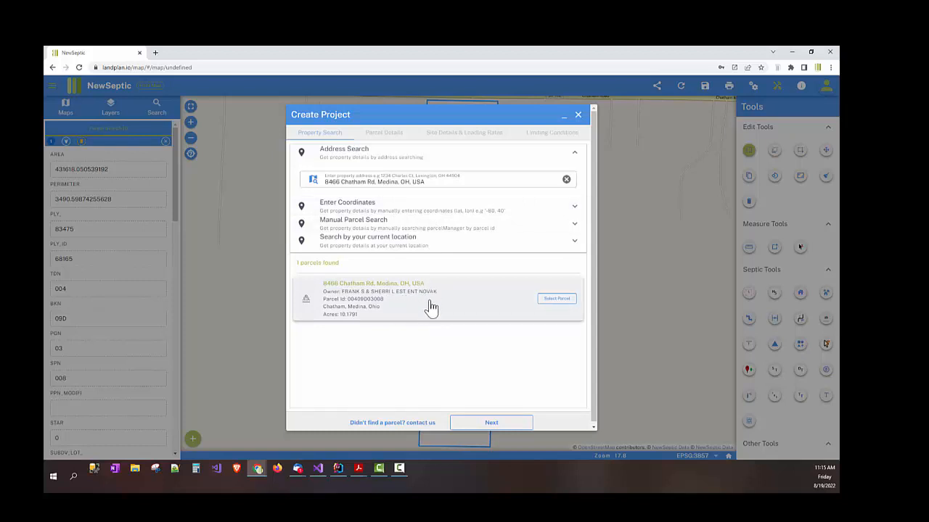
{"action": "left_click", "coordinate": [546, 305]}
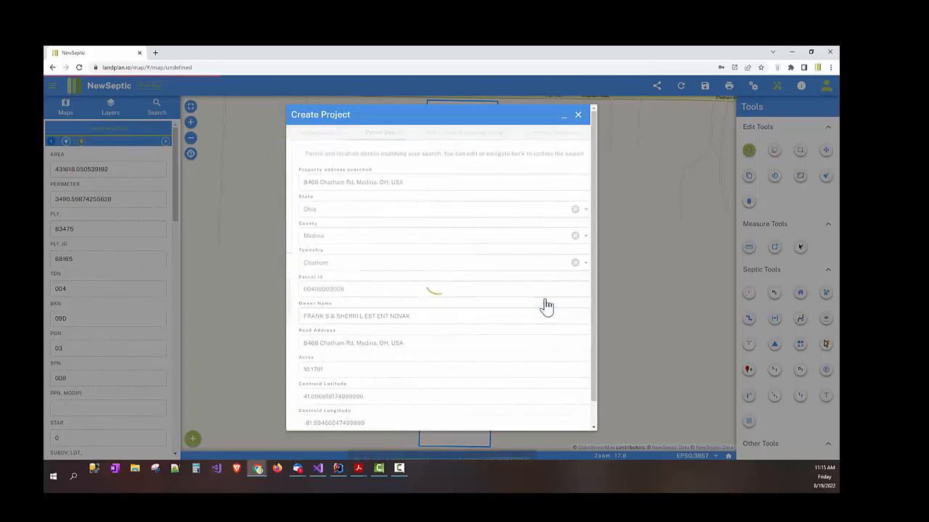
{"action": "scroll", "coordinate": [391, 210], "scroll_direction": "down", "scroll_amount": 3}
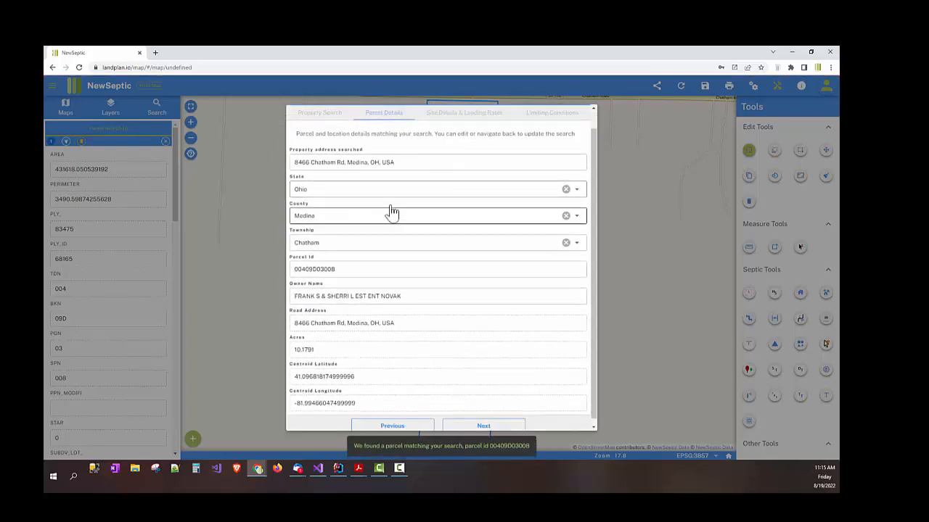
{"action": "scroll", "coordinate": [390, 212], "scroll_direction": "up", "scroll_amount": 3}
{"action": "left_click", "coordinate": [402, 180]}
{"action": "left_click_drag", "start_coordinate": [402, 180], "coordinate": [344, 181]}
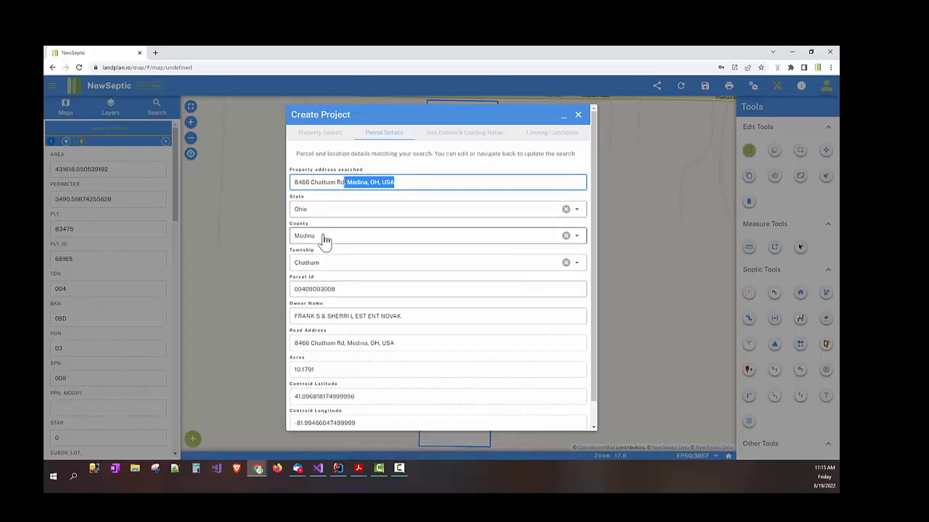
{"action": "left_click", "coordinate": [336, 182]}
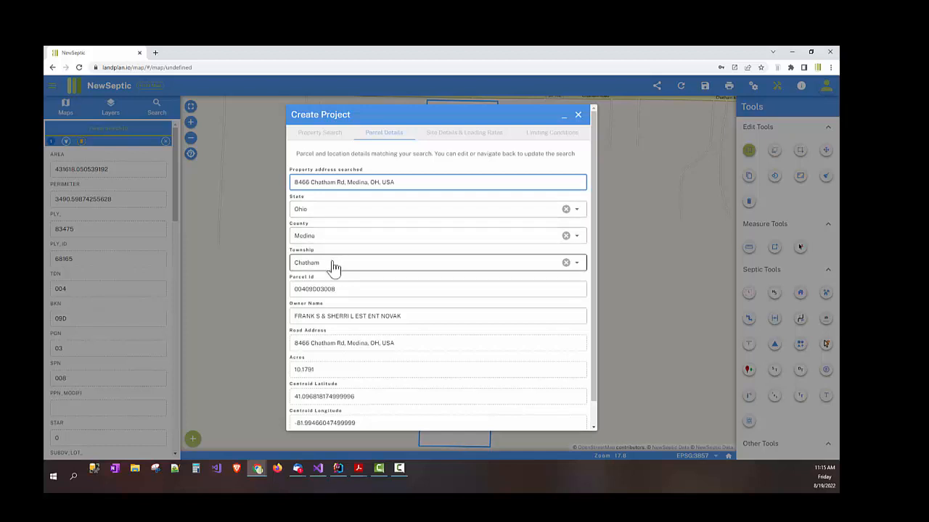
{"action": "left_click_drag", "start_coordinate": [333, 288], "coordinate": [298, 289]}
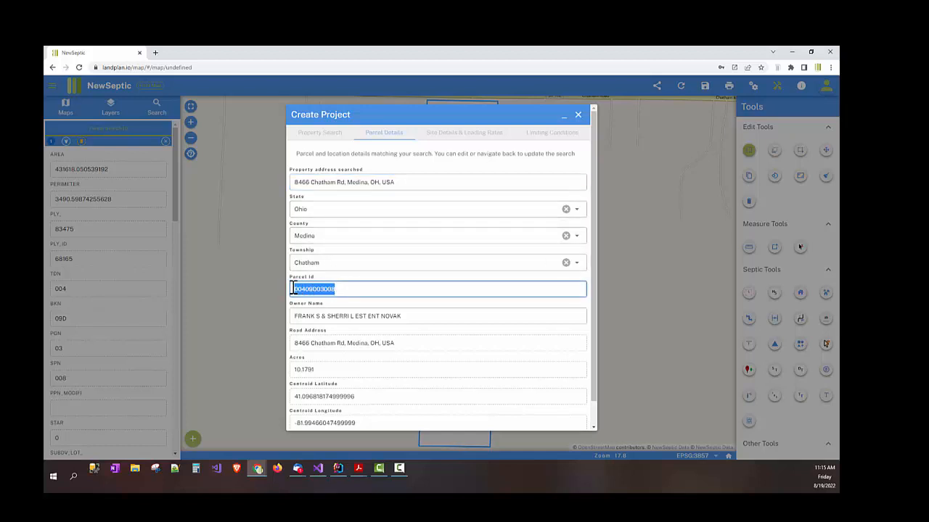
{"action": "left_click", "coordinate": [337, 288]}
{"action": "left_click_drag", "start_coordinate": [402, 320], "coordinate": [338, 320]}
{"action": "left_click", "coordinate": [338, 320]}
{"action": "triple_click", "coordinate": [338, 320]}
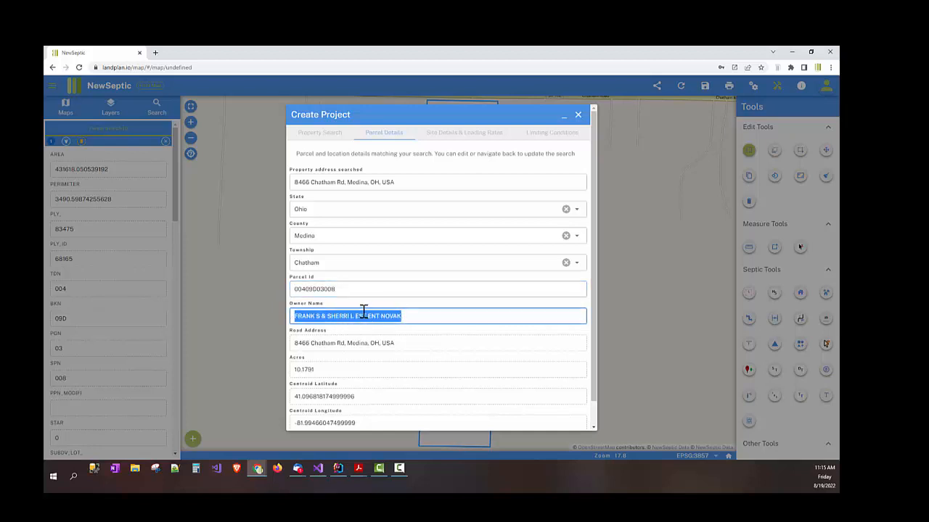
{"action": "left_click_drag", "start_coordinate": [394, 182], "coordinate": [350, 183]}
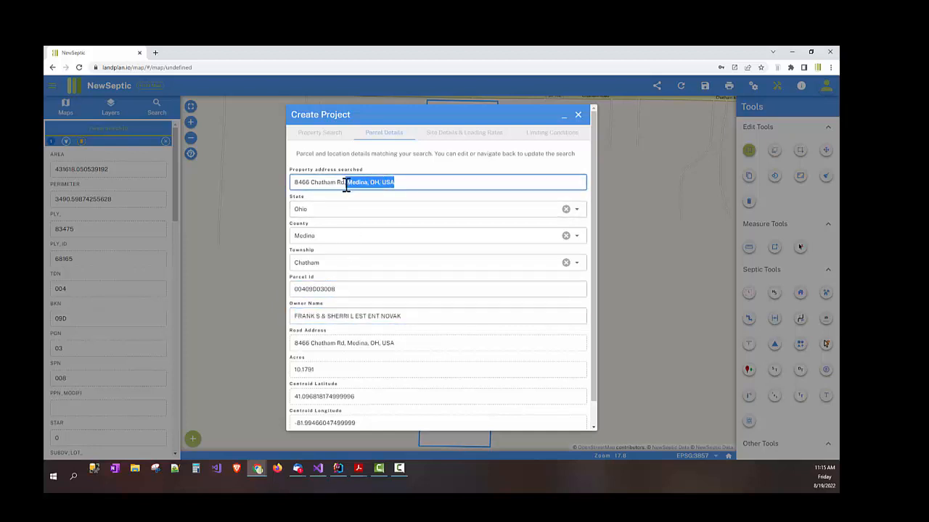
{"action": "key", "text": "BackSpace"}
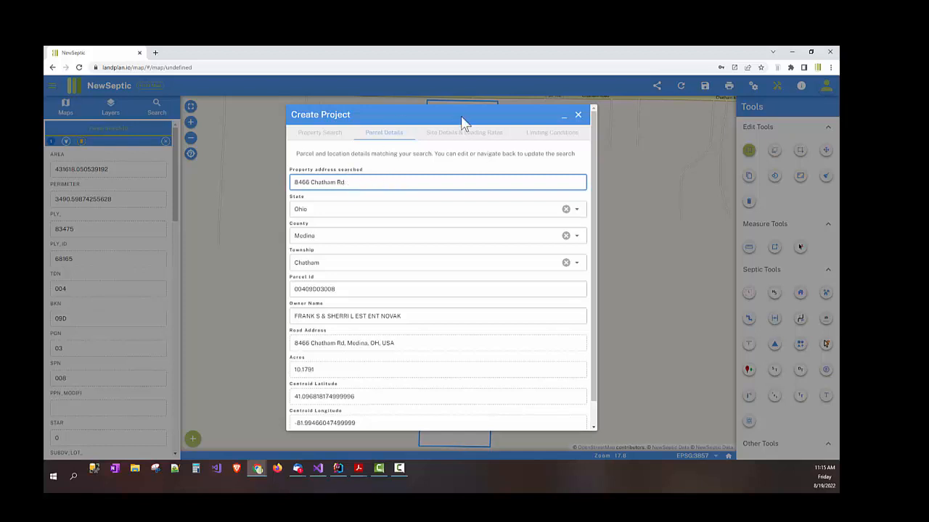
Step: Advance to Site Details & Loading Rates and bring the soil evaluation PDF forward in Acrobat
{"action": "scroll", "coordinate": [450, 352], "scroll_direction": "down", "scroll_amount": 2}
{"action": "left_click", "coordinate": [476, 423]}
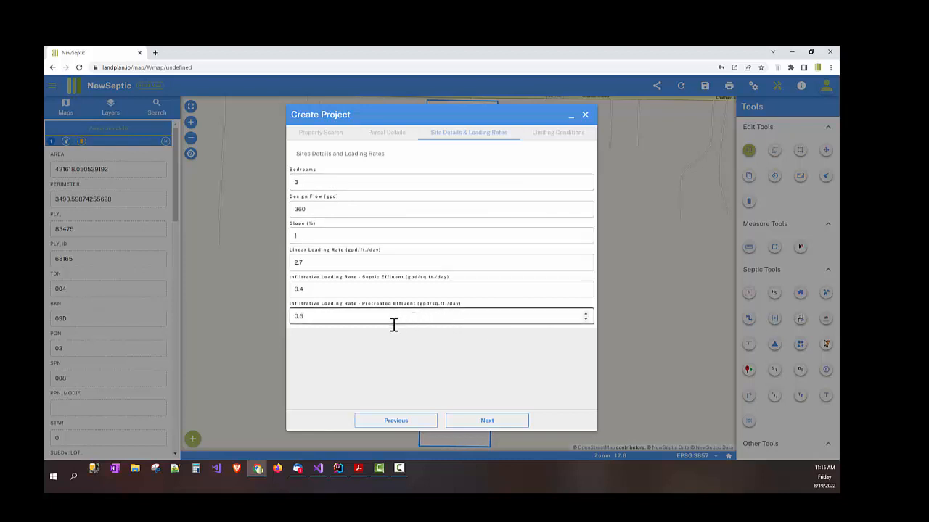
{"action": "left_click", "coordinate": [330, 262]}
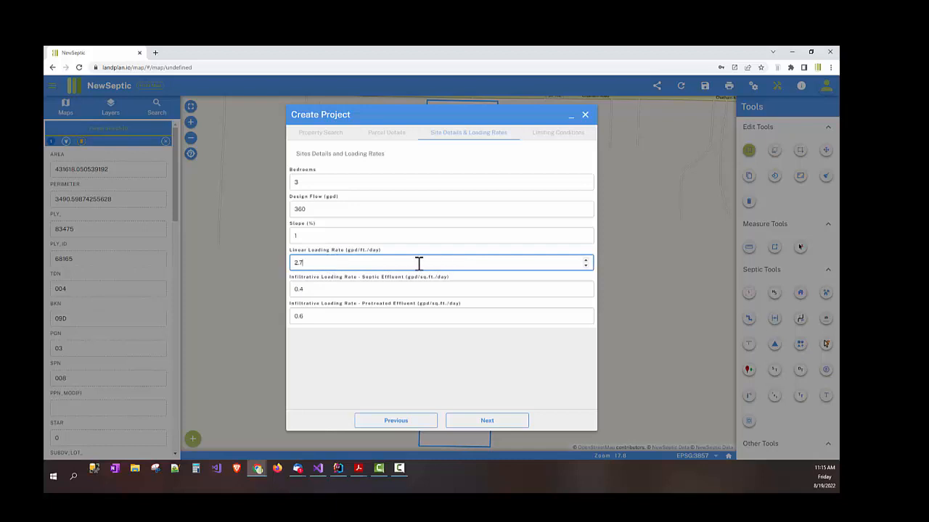
{"action": "left_click", "coordinate": [358, 468]}
{"action": "left_click", "coordinate": [403, 435]}
Step: Review the whole Site and Soil Evaluation page, then minimize Acrobat back to the project form
{"action": "scroll", "coordinate": [377, 288], "scroll_direction": "down", "scroll_amount": 3}
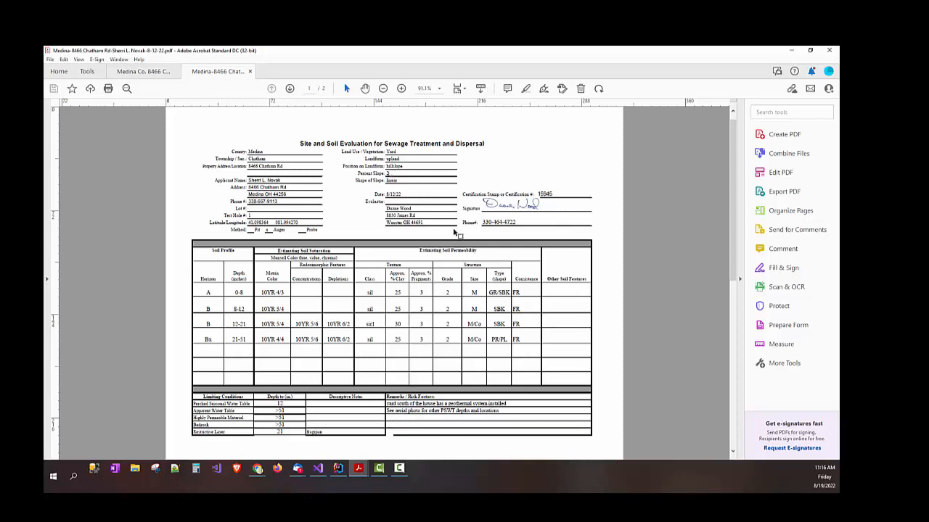
{"action": "left_click", "coordinate": [789, 53]}
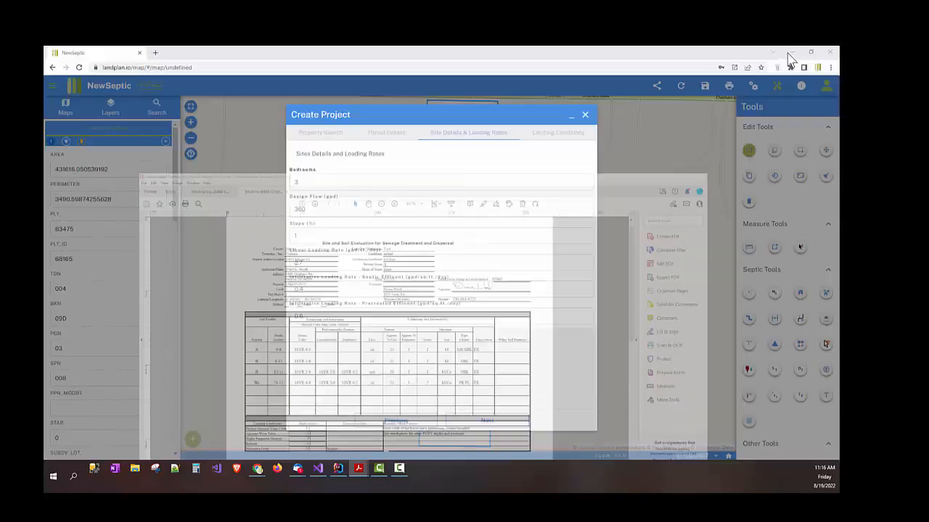
Step: Set Slope (%) to 2, advance to Soil Limiting Conditions, and switch toward the soil PDF
{"action": "left_click_drag", "start_coordinate": [399, 236], "coordinate": [262, 235]}
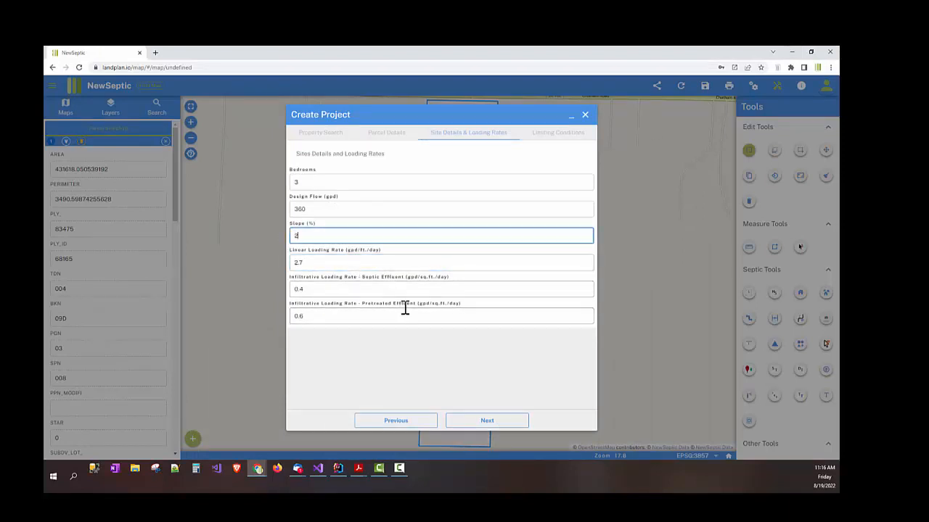
{"action": "left_click", "coordinate": [474, 427]}
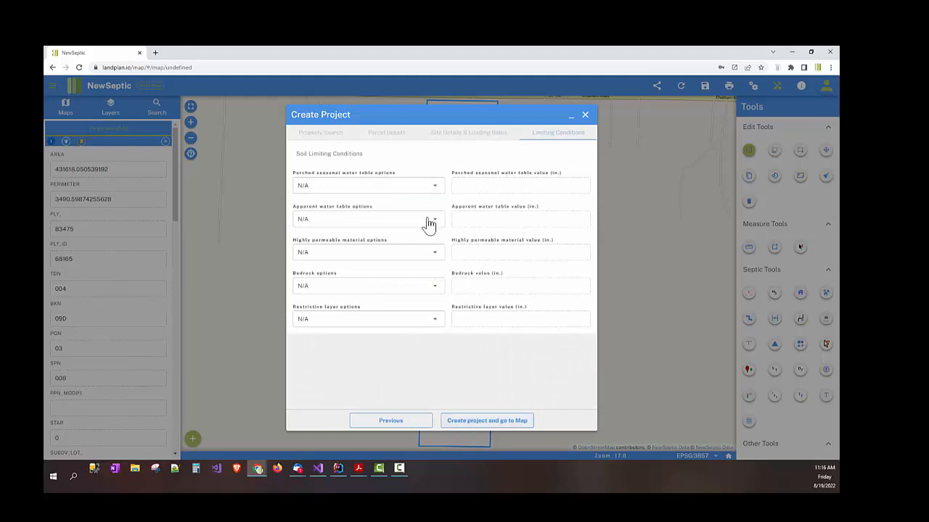
{"action": "left_click", "coordinate": [410, 192]}
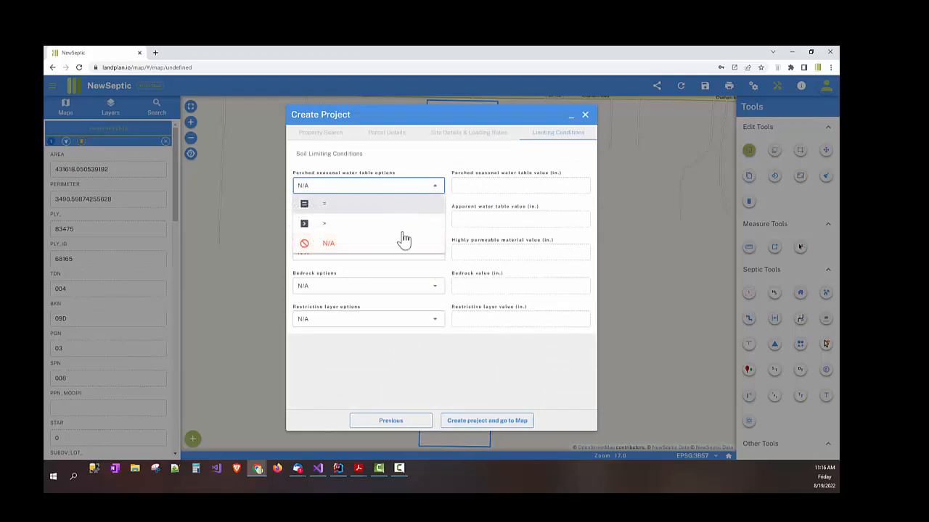
{"action": "left_click", "coordinate": [361, 468]}
Step: Read the limiting-condition depths, including the restrictive layer at 21, in the soil PDF, then minimize it
{"action": "left_click", "coordinate": [383, 450]}
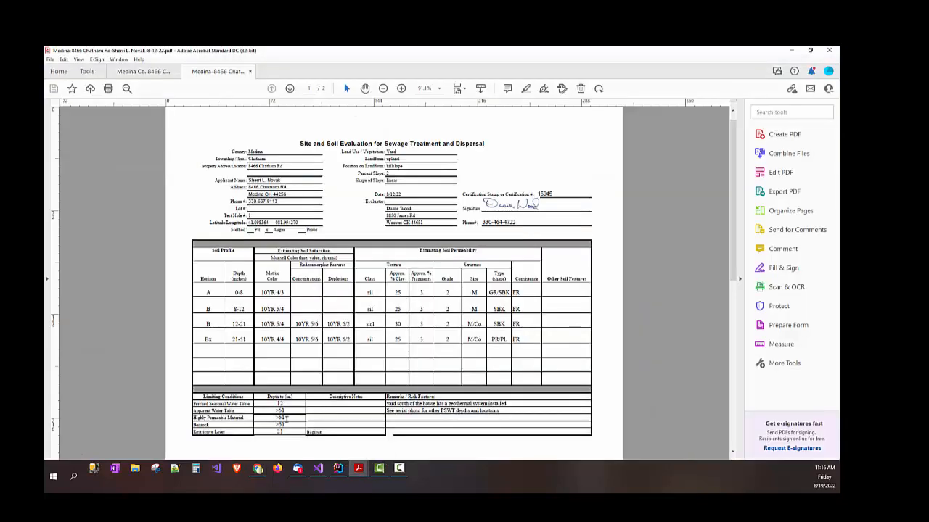
{"action": "scroll", "coordinate": [286, 419], "scroll_direction": "up", "scroll_amount": 4, "text": "ctrl"}
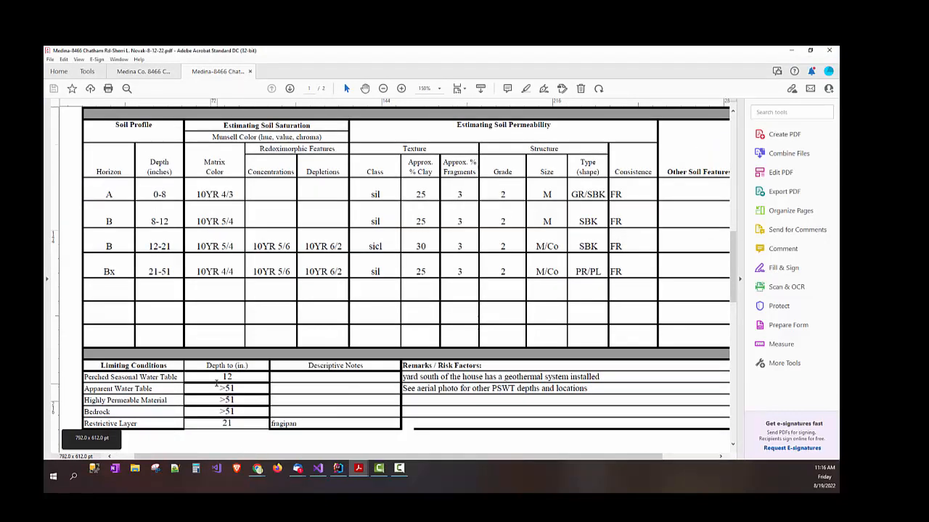
{"action": "double_click", "coordinate": [226, 424]}
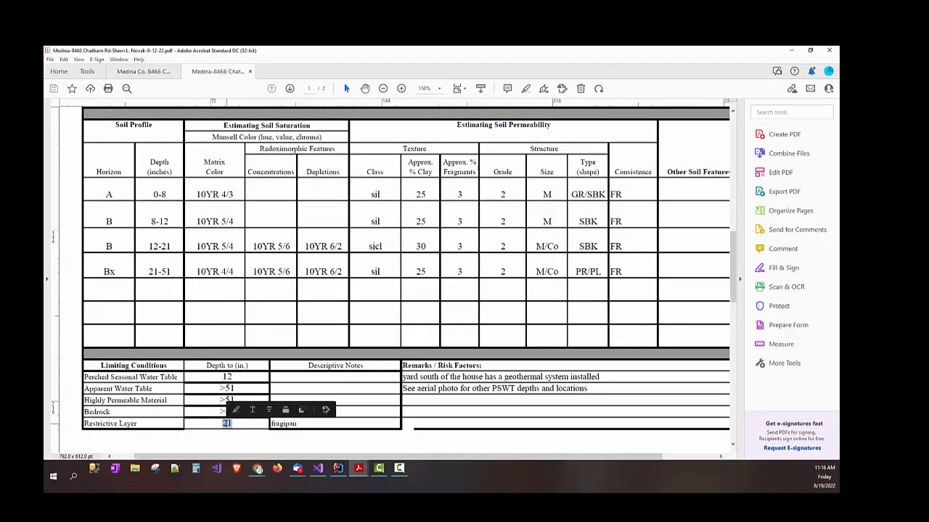
{"action": "left_click", "coordinate": [255, 432]}
{"action": "left_click_drag", "start_coordinate": [222, 389], "coordinate": [230, 411]}
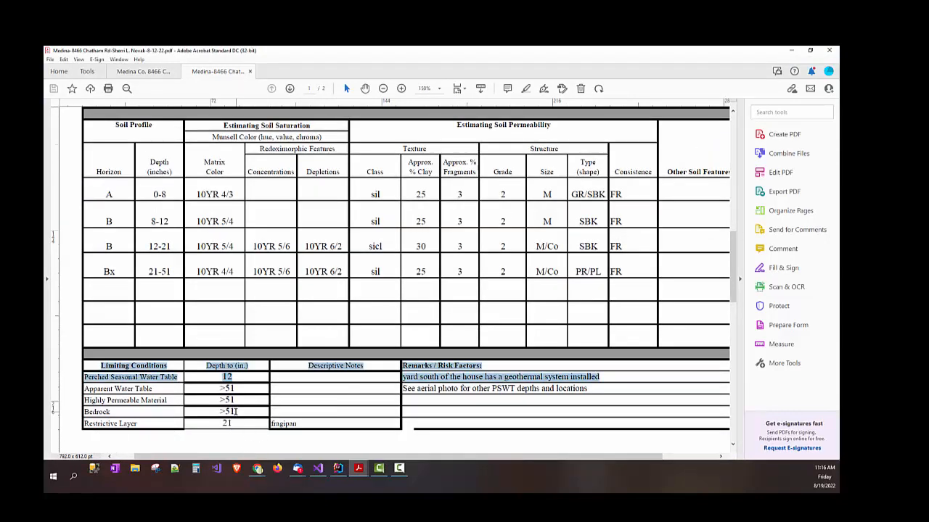
{"action": "double_click", "coordinate": [230, 400]}
{"action": "left_click", "coordinate": [222, 389]}
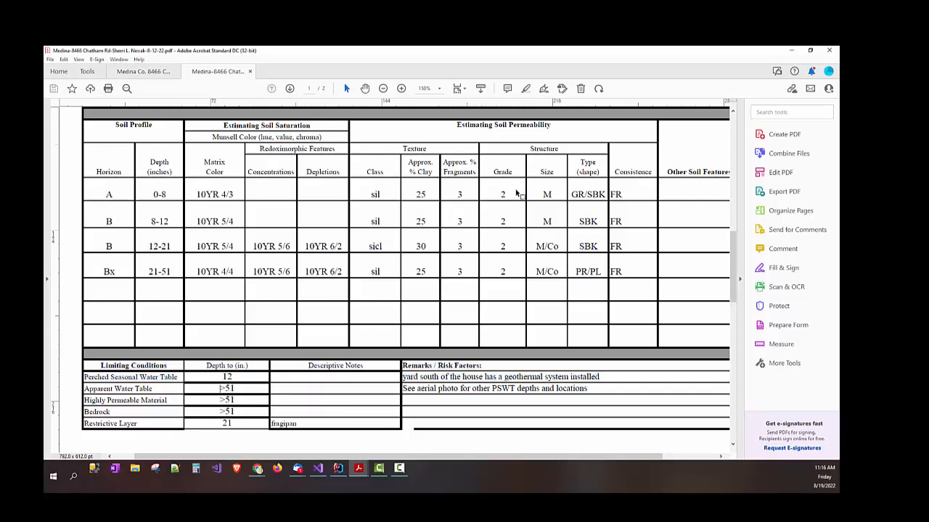
{"action": "left_click", "coordinate": [791, 50]}
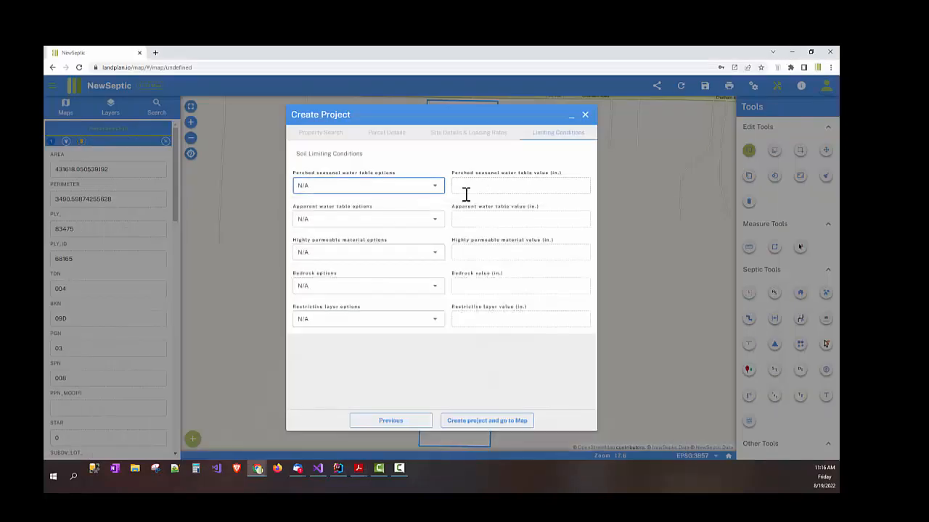
Step: Set perched seasonal water table '=' 12 and restrictive layer '=' 21, then create the project and open its map
{"action": "left_click", "coordinate": [434, 189]}
{"action": "left_click", "coordinate": [429, 208]}
{"action": "left_click", "coordinate": [473, 189]}
{"action": "type", "text": "12"}
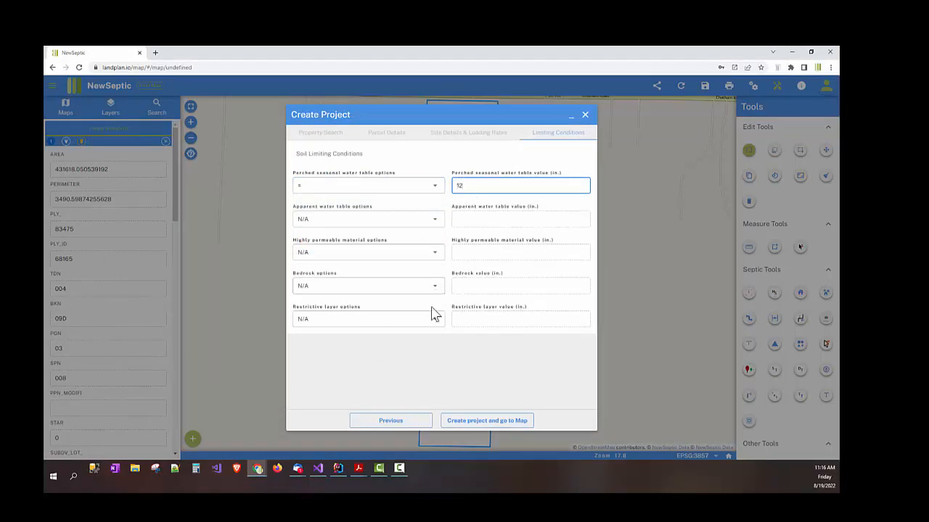
{"action": "left_click", "coordinate": [433, 313]}
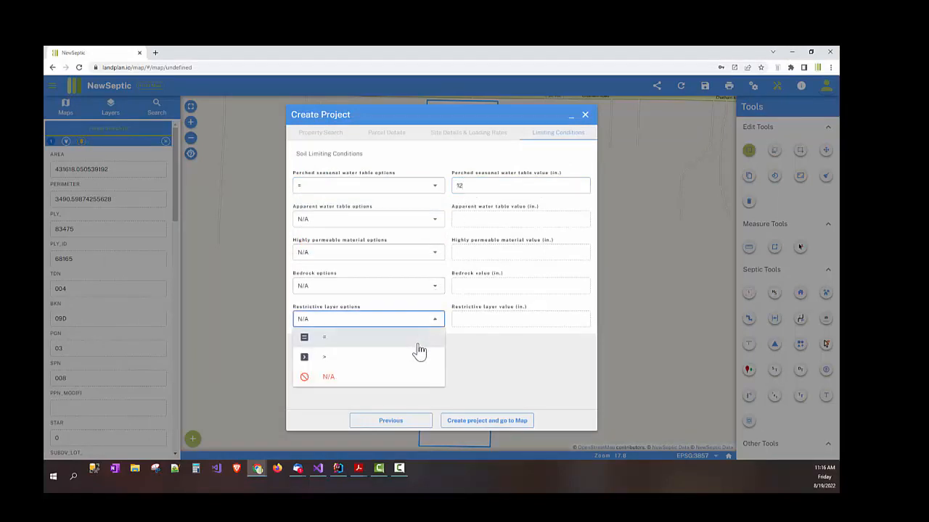
{"action": "left_click", "coordinate": [418, 353]}
{"action": "left_click", "coordinate": [458, 319]}
{"action": "type", "text": "1"}
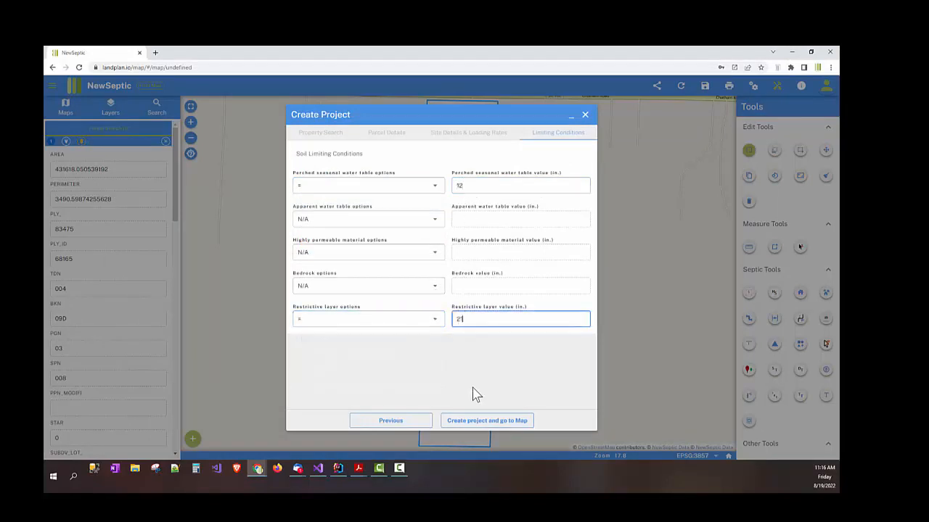
{"action": "left_click", "coordinate": [483, 426]}
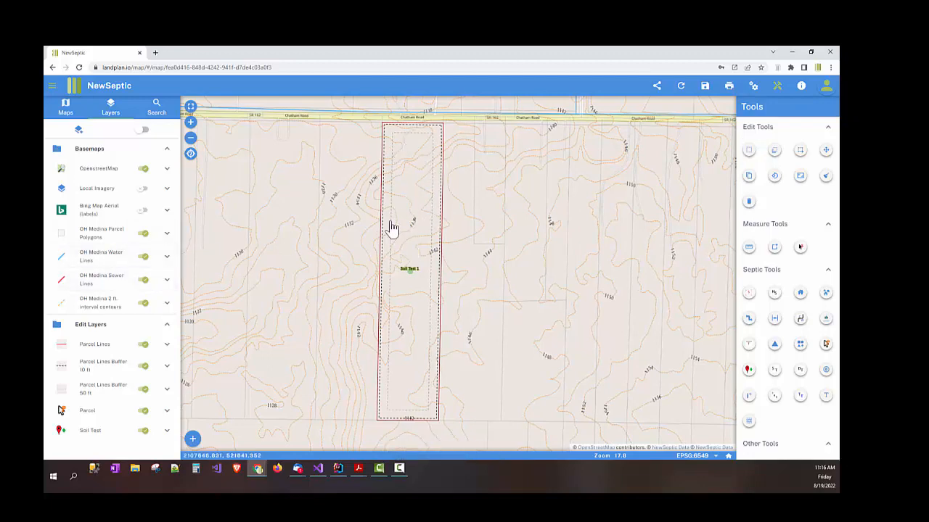
{"action": "left_click_drag", "start_coordinate": [401, 200], "coordinate": [391, 209]}
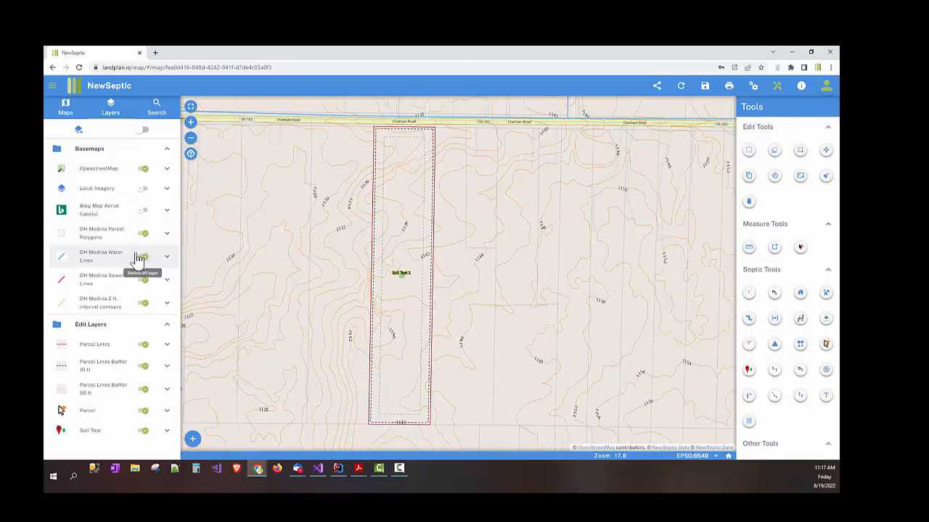
{"action": "left_click_drag", "start_coordinate": [288, 174], "coordinate": [283, 169]}
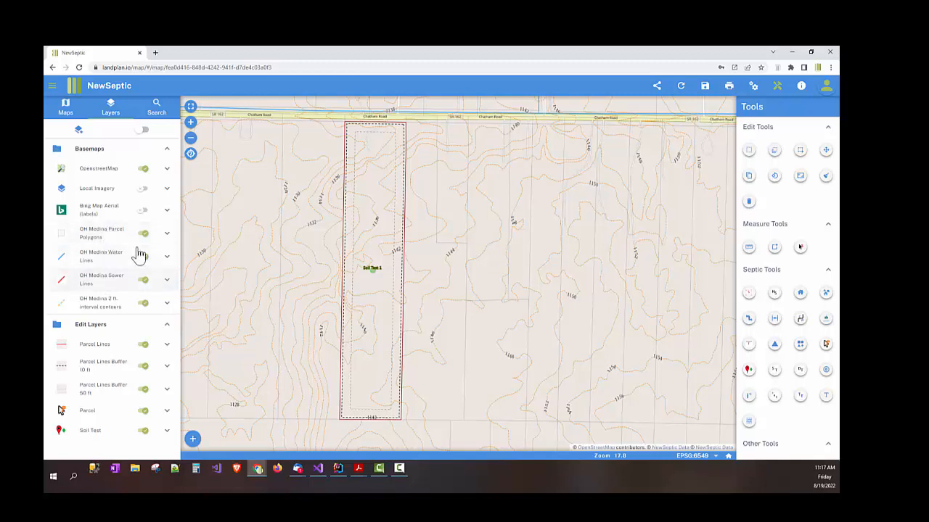
{"action": "left_click_drag", "start_coordinate": [261, 255], "coordinate": [265, 263]}
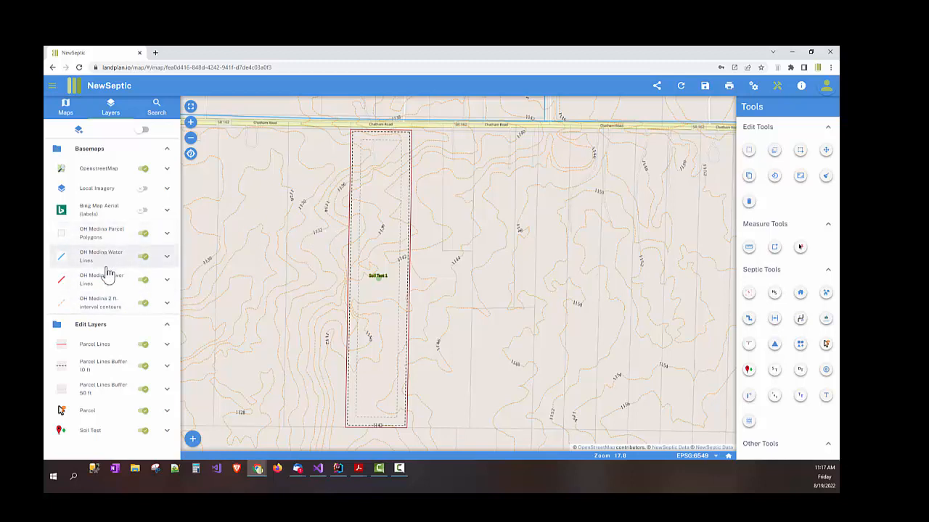
{"action": "left_click_drag", "start_coordinate": [303, 158], "coordinate": [308, 157]}
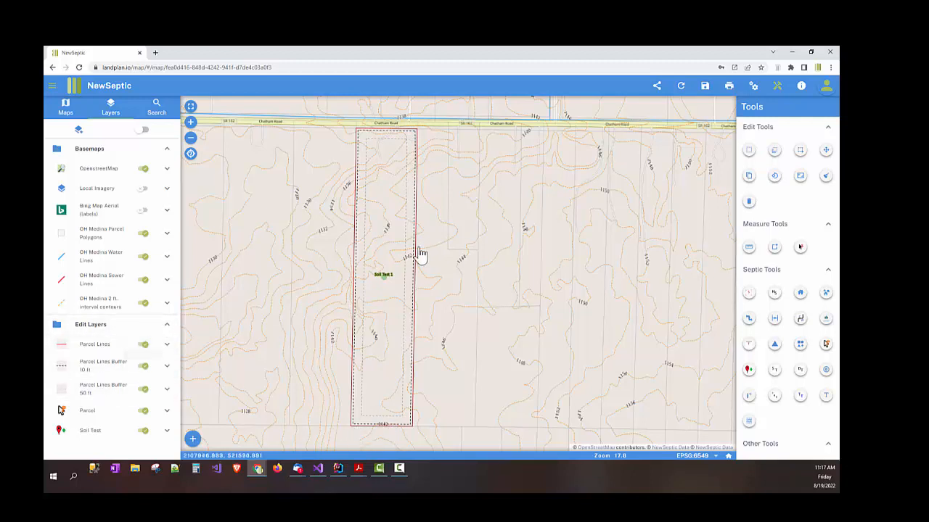
{"action": "left_click_drag", "start_coordinate": [418, 254], "coordinate": [416, 254]}
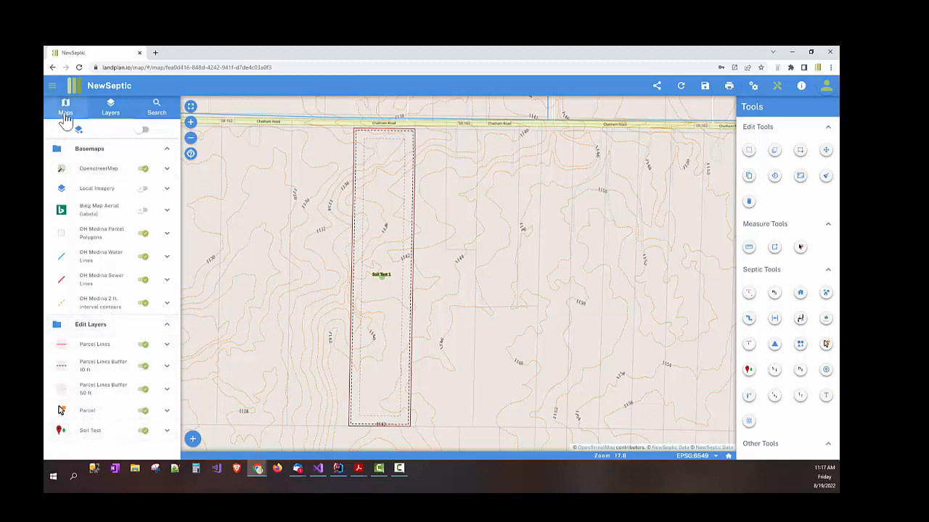
Step: Show the map layers list in the side panel while panning and zooming around the Chatham Rd parcel
{"action": "left_click", "coordinate": [65, 116]}
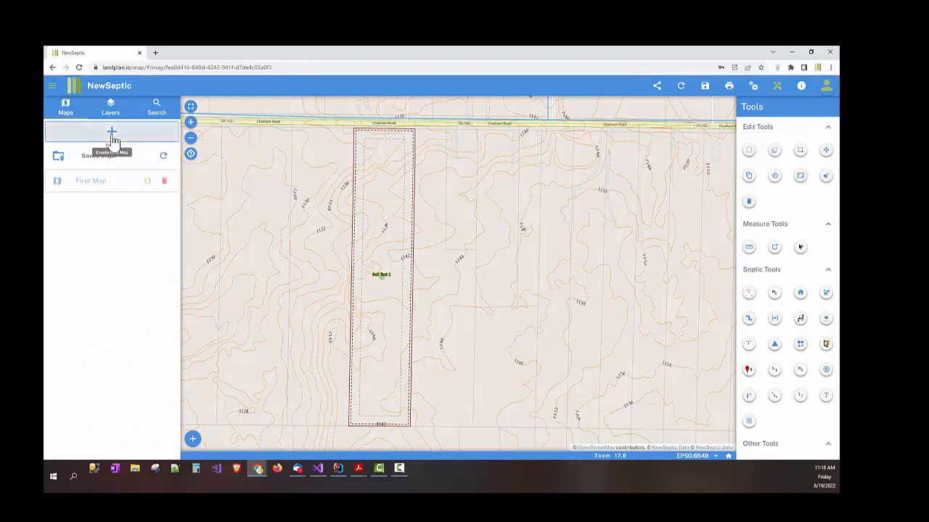
{"action": "left_click_drag", "start_coordinate": [348, 198], "coordinate": [313, 197]}
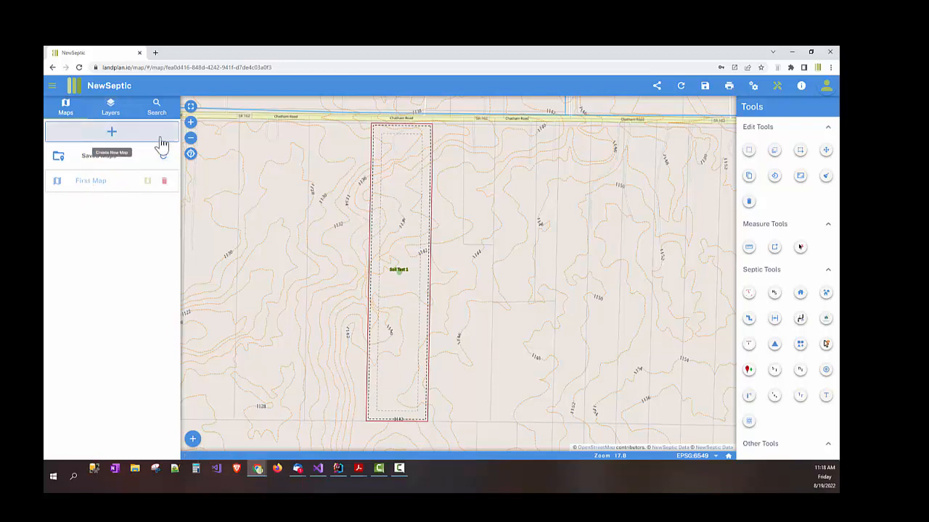
{"action": "left_click_drag", "start_coordinate": [348, 197], "coordinate": [344, 195]}
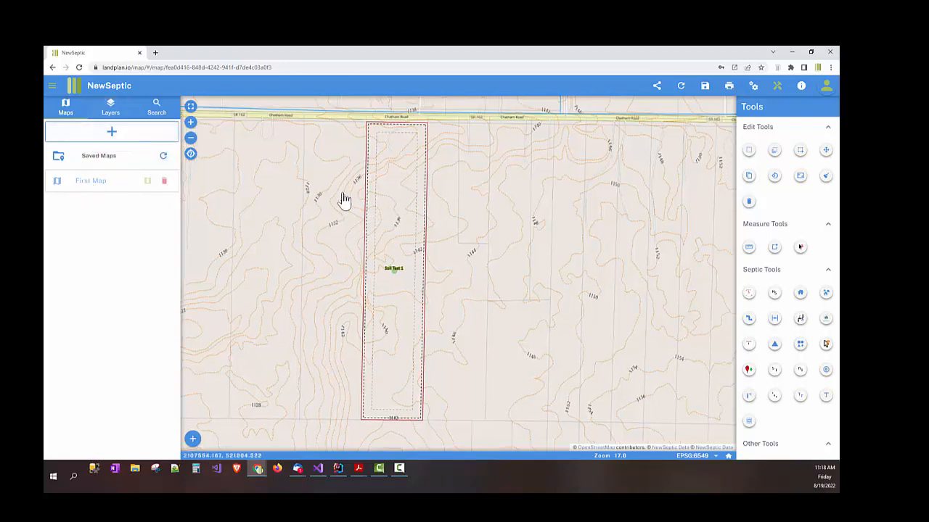
{"action": "left_click", "coordinate": [111, 116]}
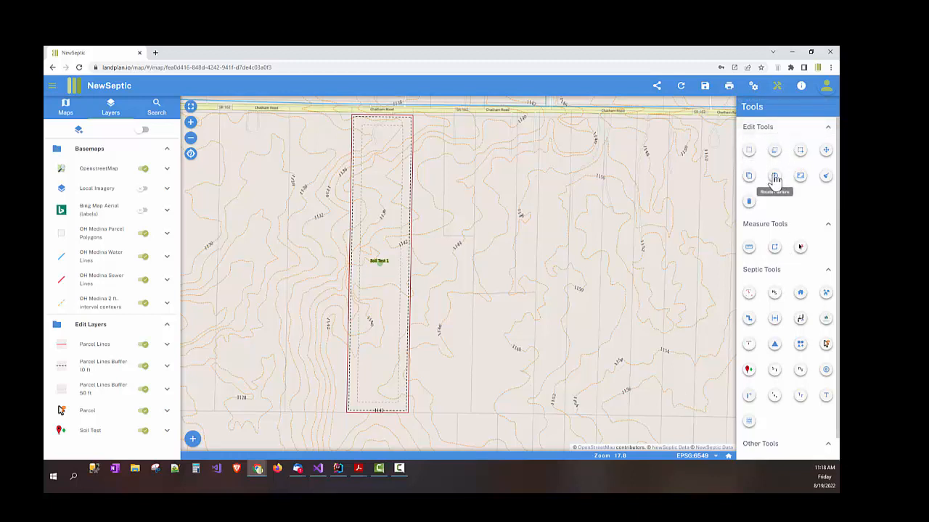
{"action": "left_click_drag", "start_coordinate": [351, 174], "coordinate": [375, 188]}
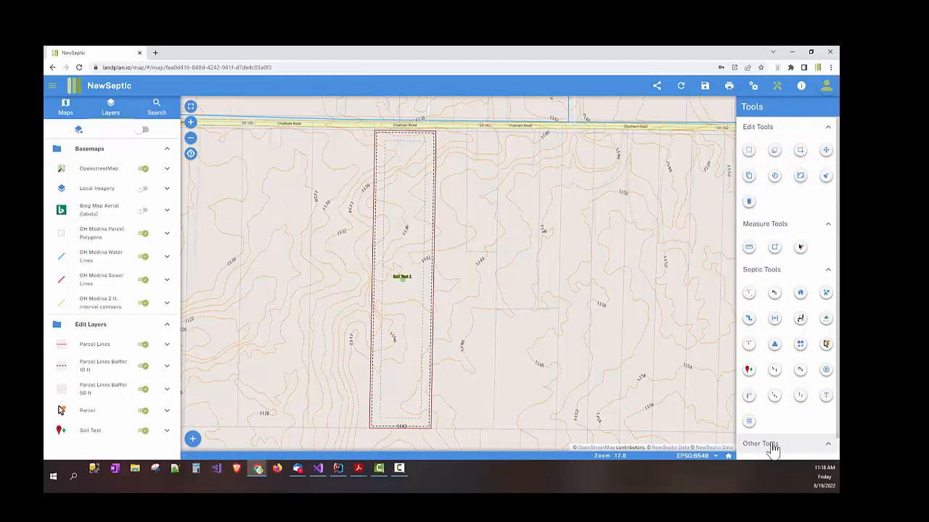
{"action": "scroll", "coordinate": [789, 425], "scroll_direction": "down", "scroll_amount": 1}
{"action": "scroll", "coordinate": [452, 235], "scroll_direction": "up", "scroll_amount": 3}
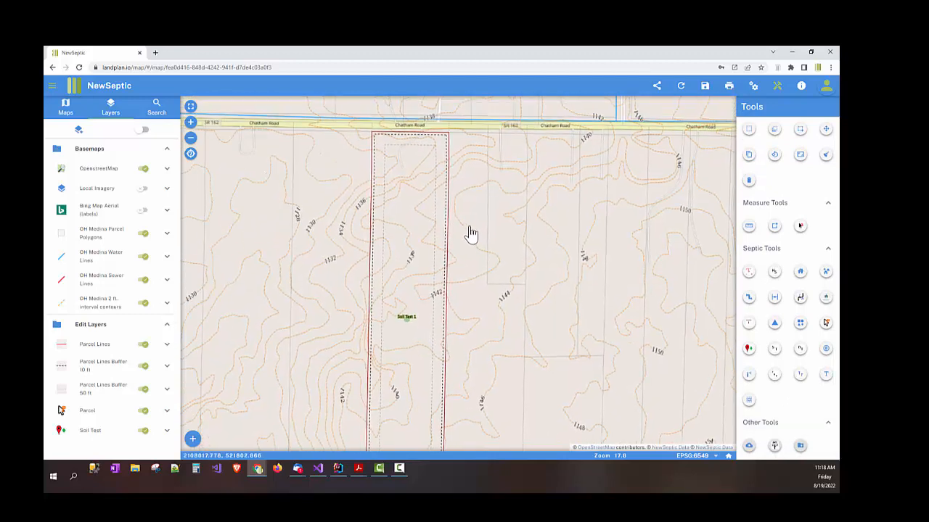
{"action": "scroll", "coordinate": [432, 223], "scroll_direction": "up", "scroll_amount": 1}
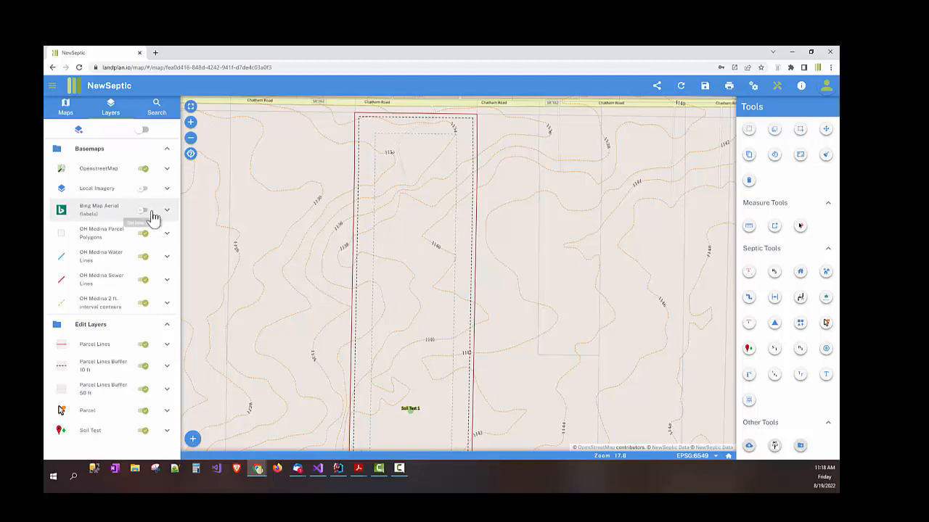
Step: Turn on Bing Map Aerial imagery and start a Building With Flow with snapping options shown
{"action": "left_click", "coordinate": [149, 212]}
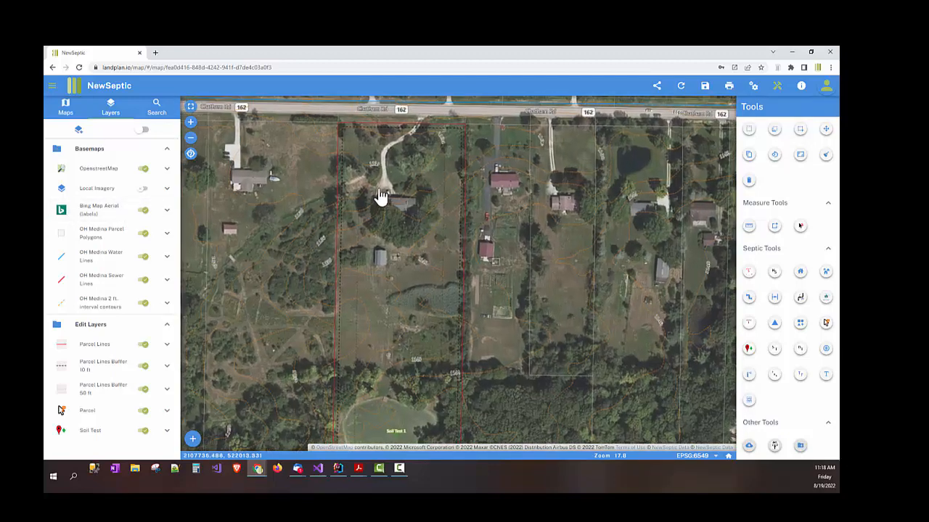
{"action": "scroll", "coordinate": [380, 196], "scroll_direction": "up", "scroll_amount": 1}
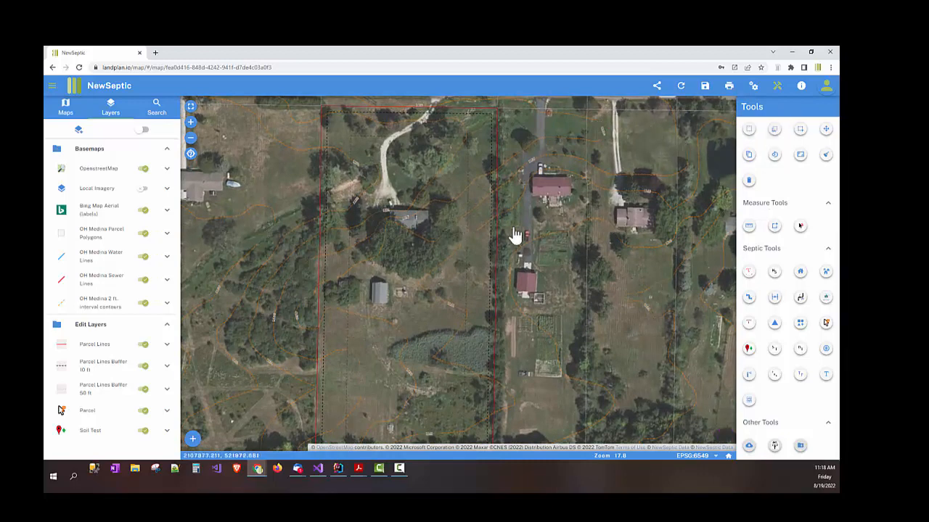
{"action": "left_click", "coordinate": [801, 274]}
{"action": "left_click", "coordinate": [748, 181]}
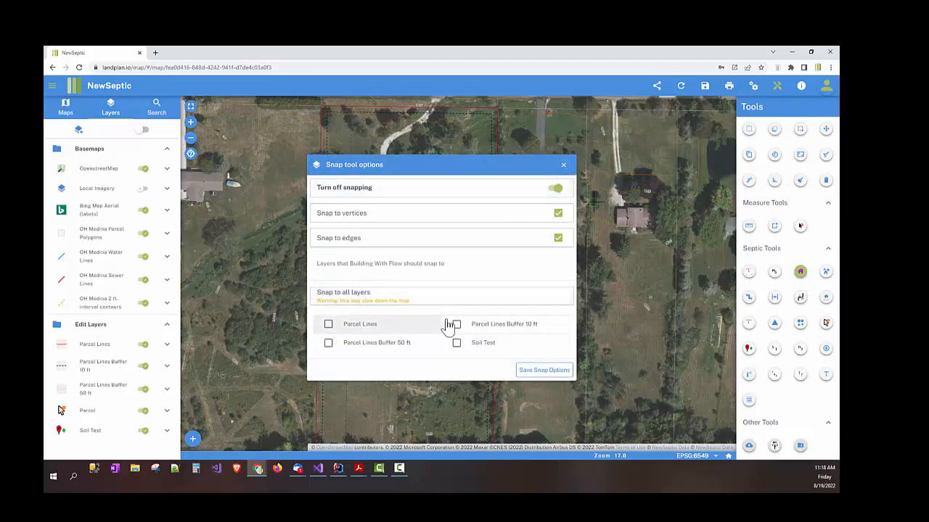
Step: Trace the house's corners as a Building With Flow footprint (360 gpd, 3 bedrooms)
{"action": "left_click", "coordinate": [563, 166]}
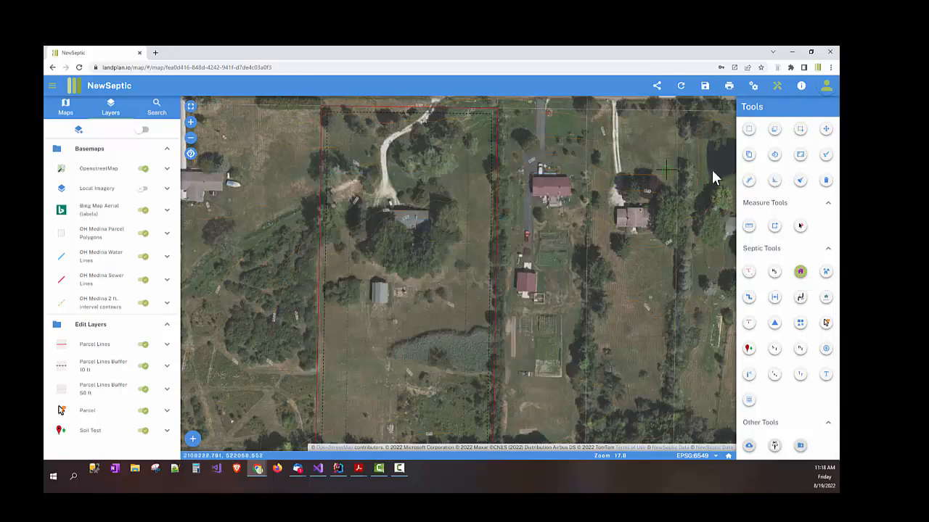
{"action": "left_click", "coordinate": [748, 183]}
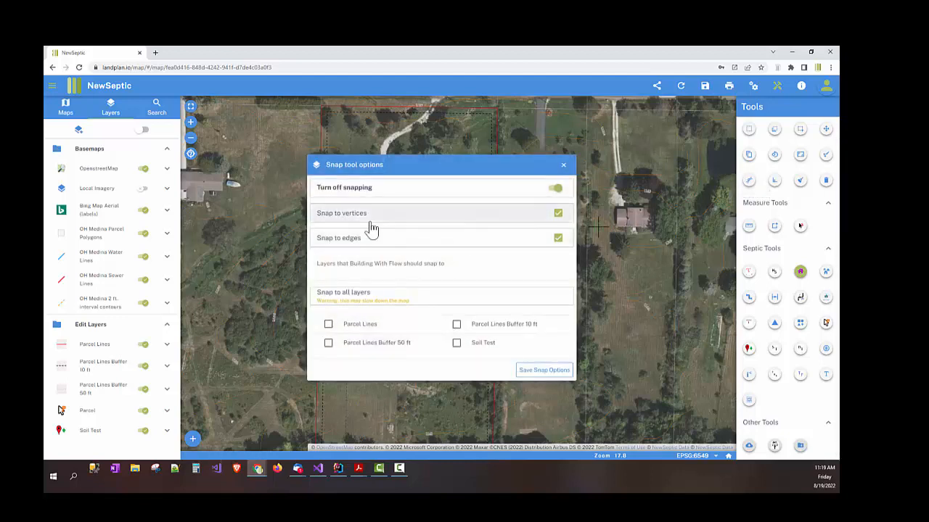
{"action": "left_click", "coordinate": [564, 166]}
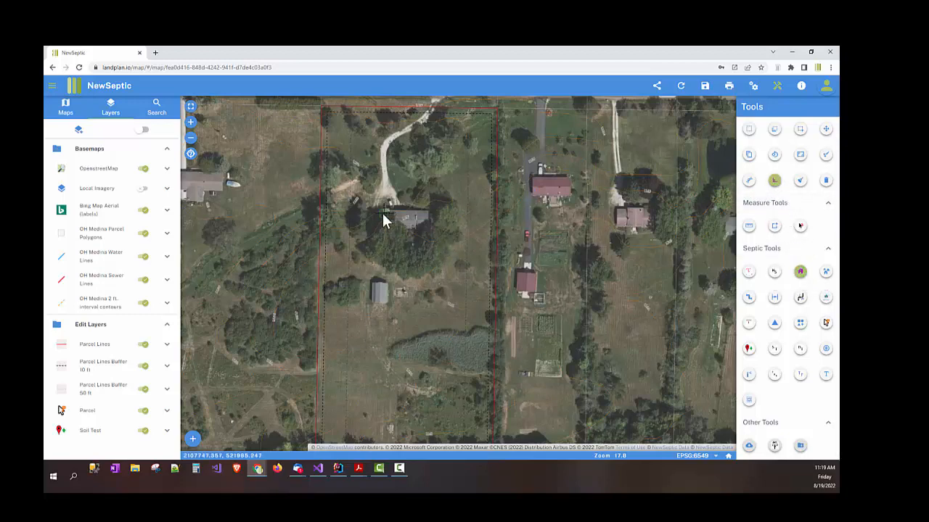
{"action": "scroll", "coordinate": [384, 221], "scroll_direction": "up", "scroll_amount": 3}
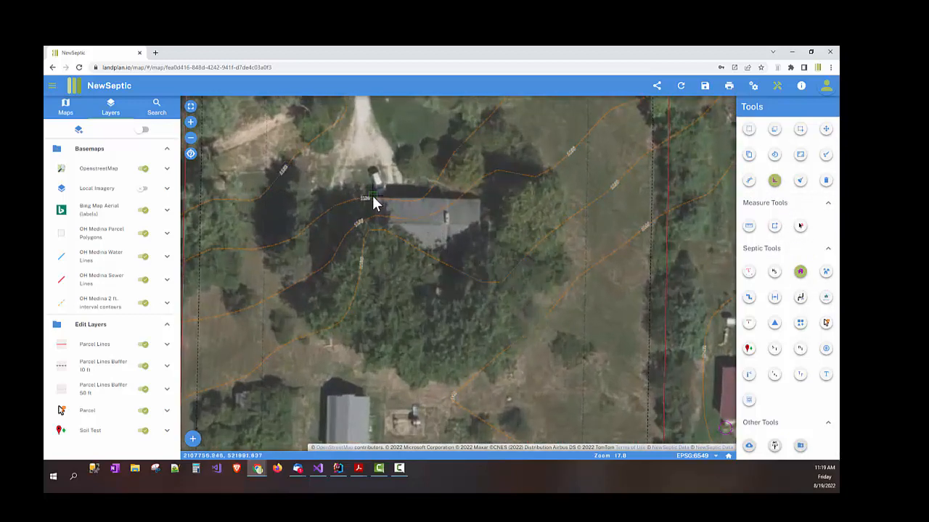
{"action": "left_click", "coordinate": [372, 197]}
{"action": "left_click", "coordinate": [478, 218]}
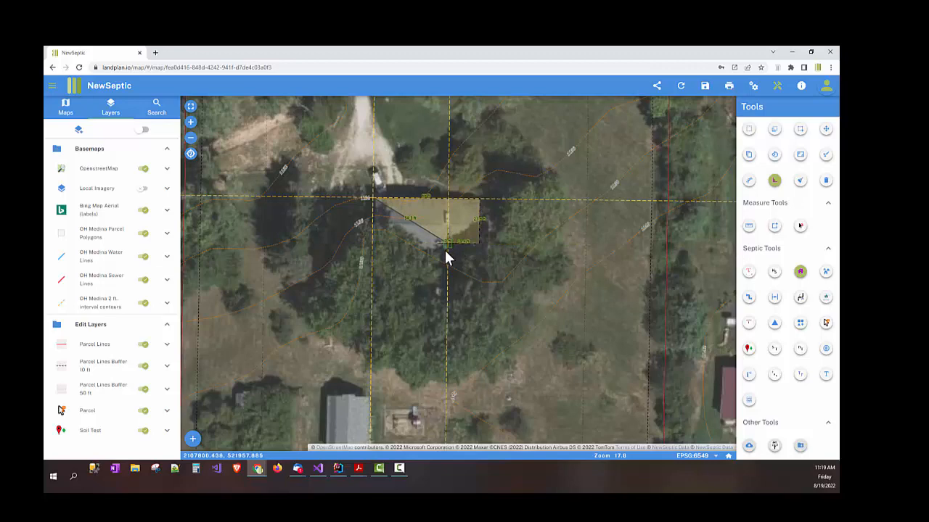
{"action": "left_click", "coordinate": [446, 251]}
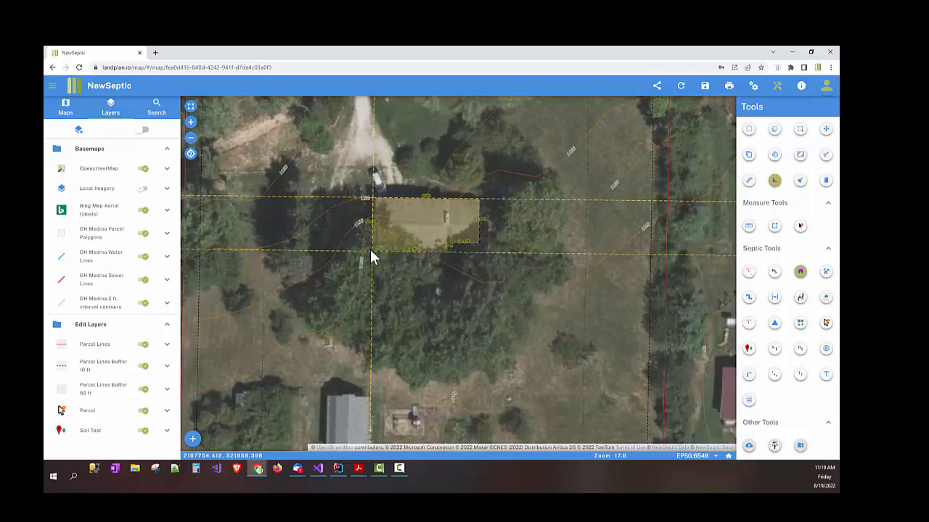
{"action": "double_click", "coordinate": [383, 249]}
{"action": "scroll", "coordinate": [438, 230], "scroll_direction": "down", "scroll_amount": 3}
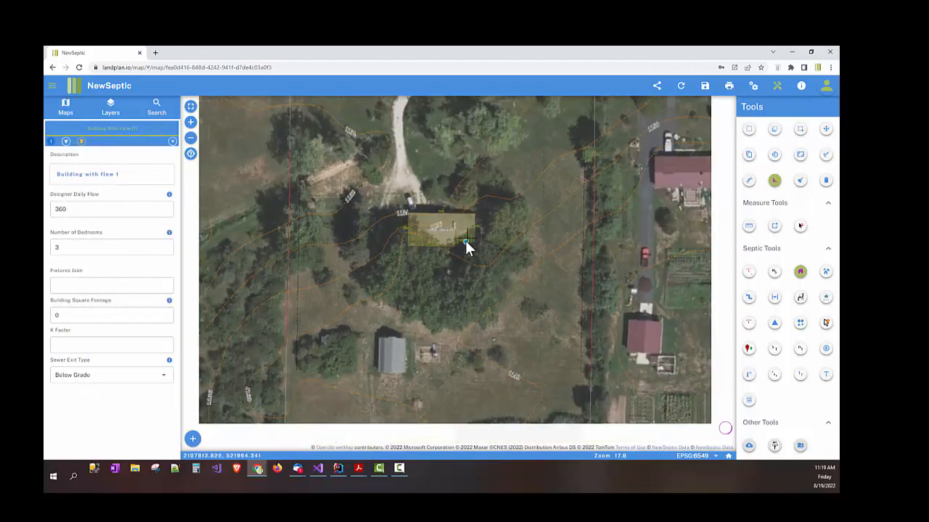
{"action": "key", "text": "Escape"}
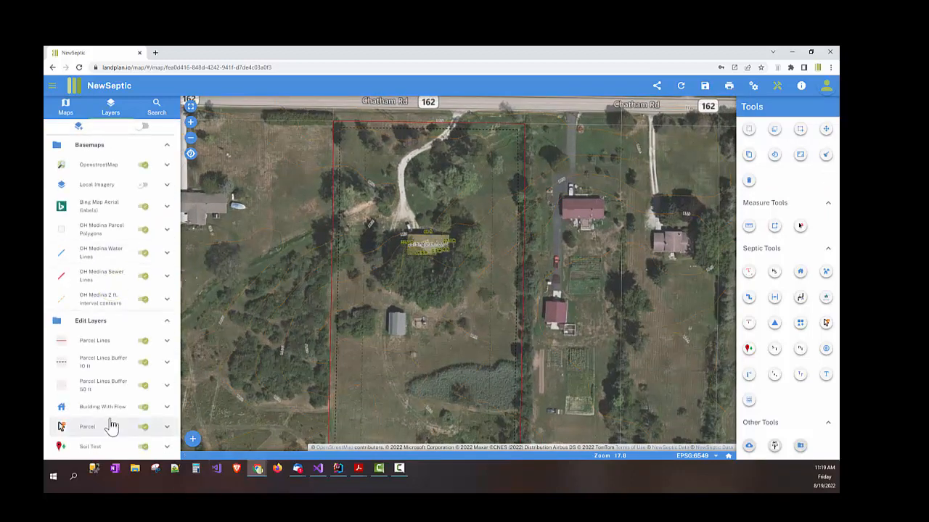
Step: Select the house building footprint to edit its attributes
{"action": "scroll", "coordinate": [114, 413], "scroll_direction": "down", "scroll_amount": 1}
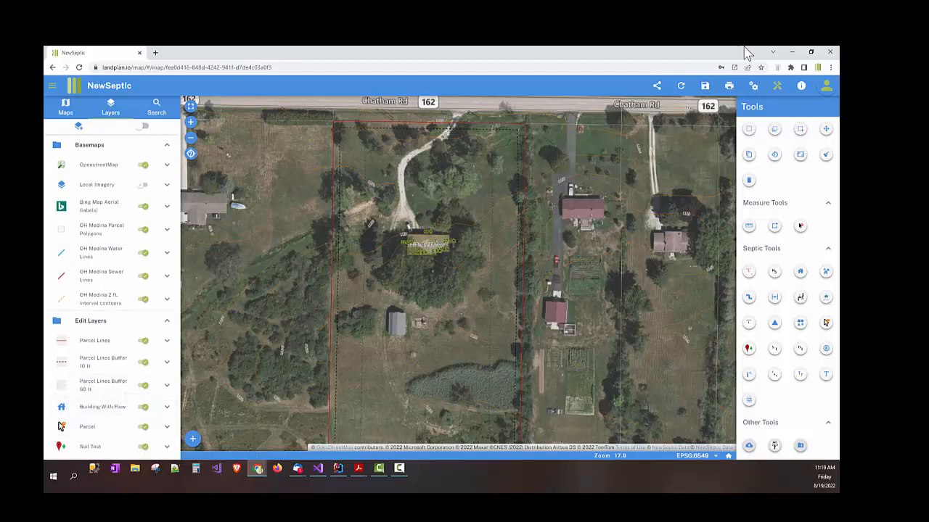
{"action": "left_click", "coordinate": [749, 129]}
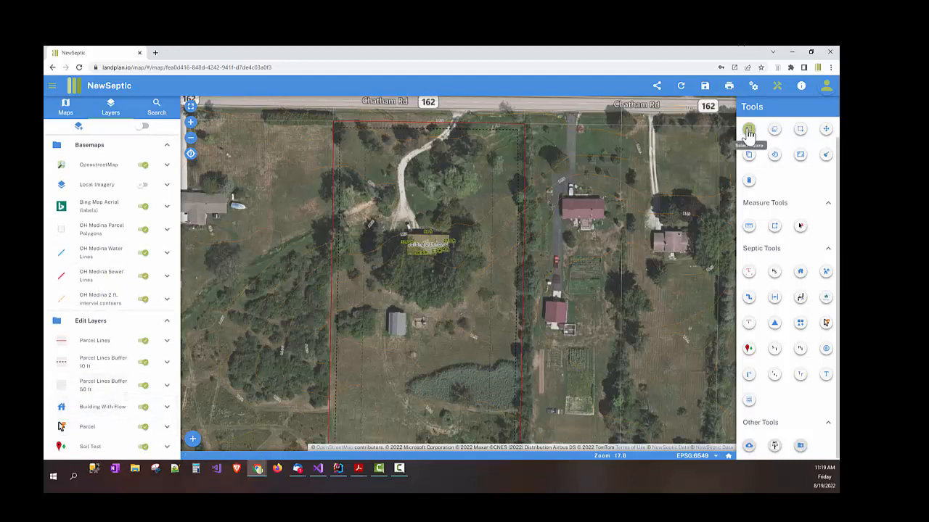
{"action": "left_click", "coordinate": [430, 247]}
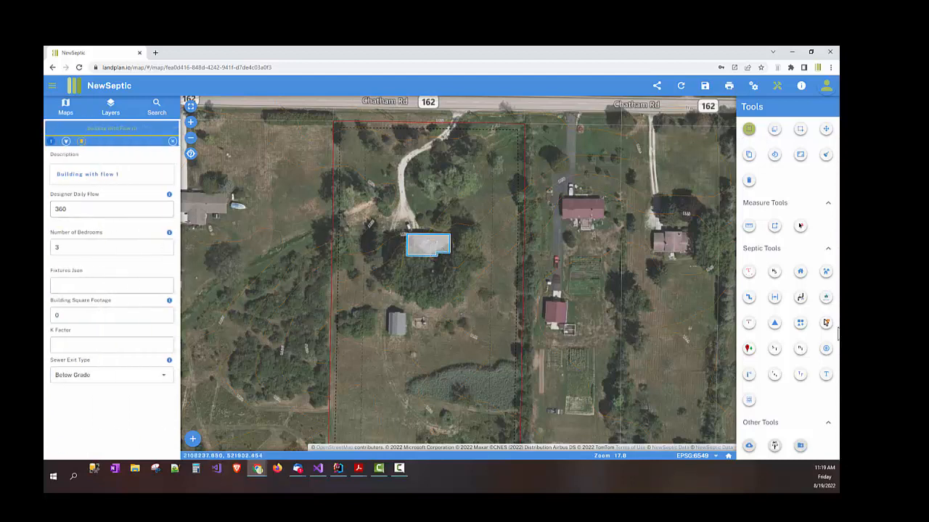
{"action": "left_click", "coordinate": [73, 250]}
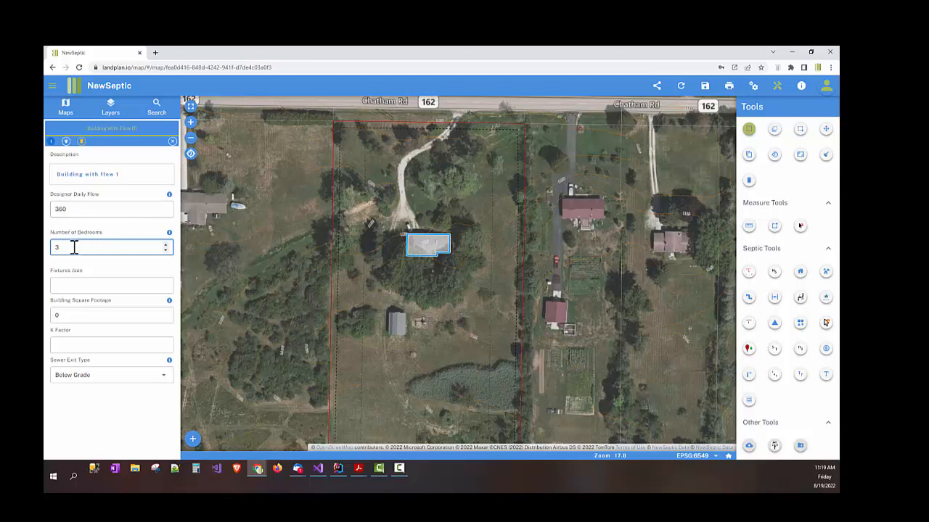
Step: Set Designer Daily Flow to 460 and Number of Bedrooms to 3, and save
{"action": "left_click", "coordinate": [74, 209]}
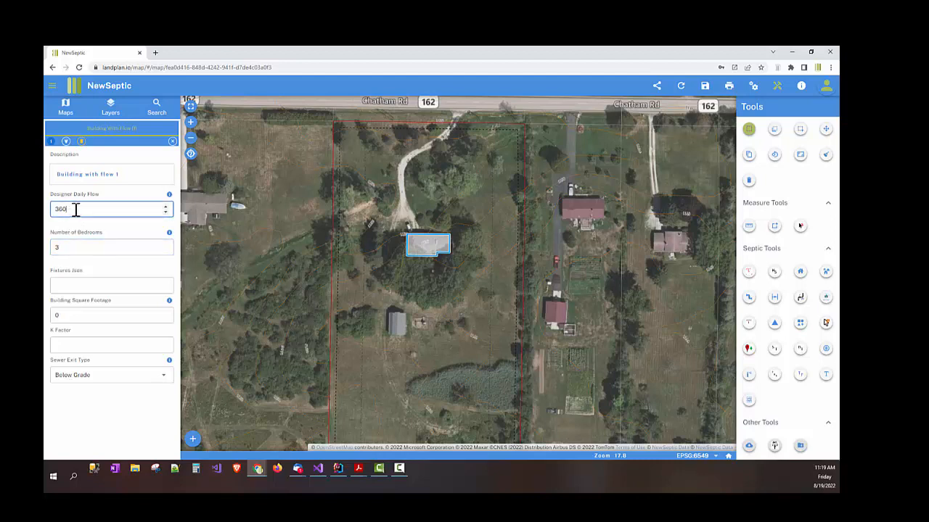
{"action": "key", "text": "Tab"}
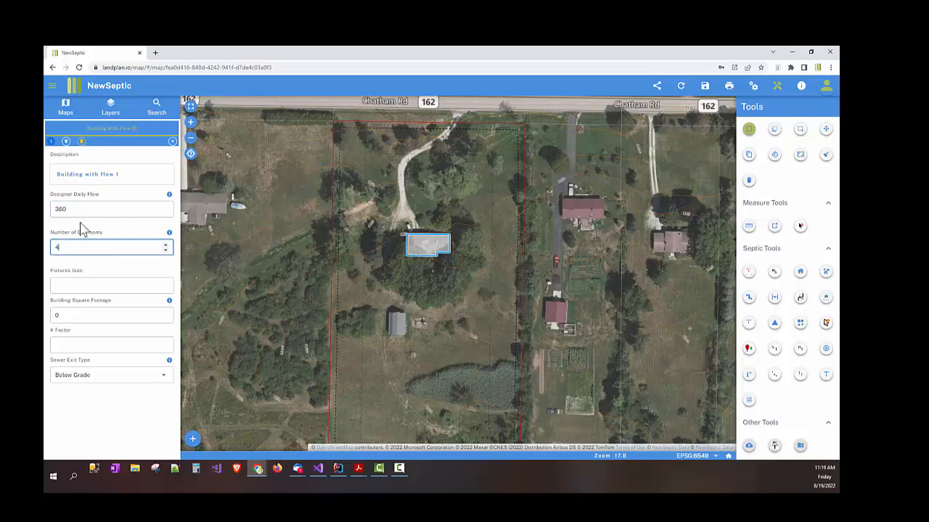
{"action": "double_click", "coordinate": [89, 209]}
{"action": "type", "text": "460"}
{"action": "double_click", "coordinate": [79, 243]}
{"action": "type", "text": "3"}
{"action": "left_click", "coordinate": [117, 219]}
{"action": "left_click", "coordinate": [172, 141]}
{"action": "left_click_drag", "start_coordinate": [366, 241], "coordinate": [331, 238]}
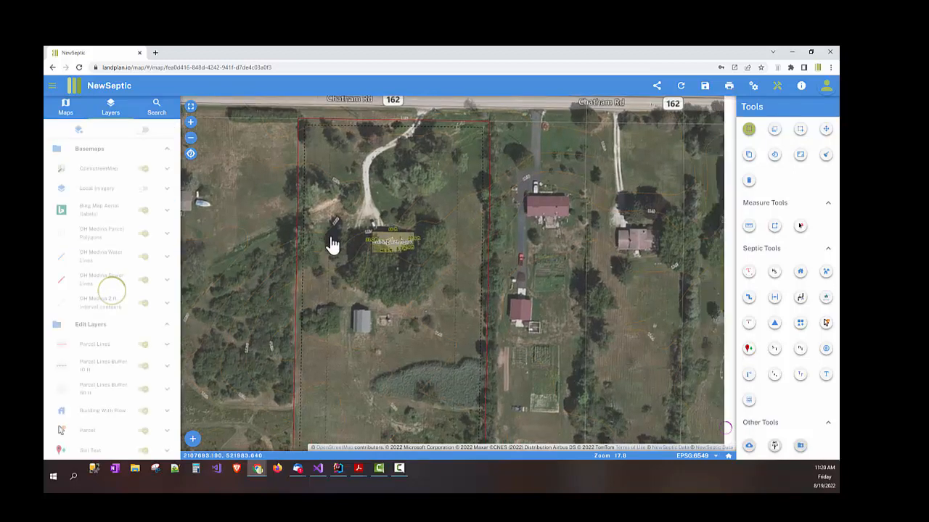
{"action": "scroll", "coordinate": [355, 241], "scroll_direction": "up", "scroll_amount": 2}
{"action": "scroll", "coordinate": [368, 238], "scroll_direction": "down", "scroll_amount": 2}
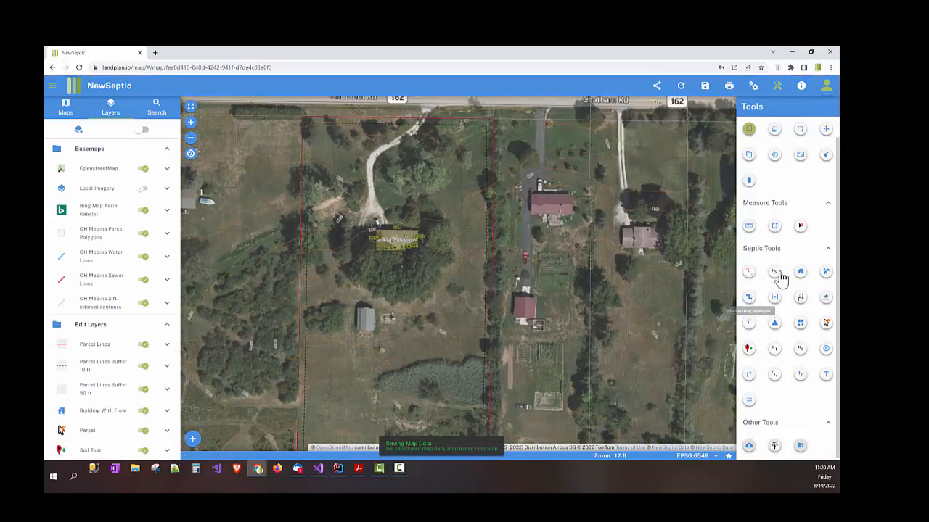
Step: Choose Sewer Main as the pipe type and zoom in on the house building
{"action": "left_click", "coordinate": [748, 299]}
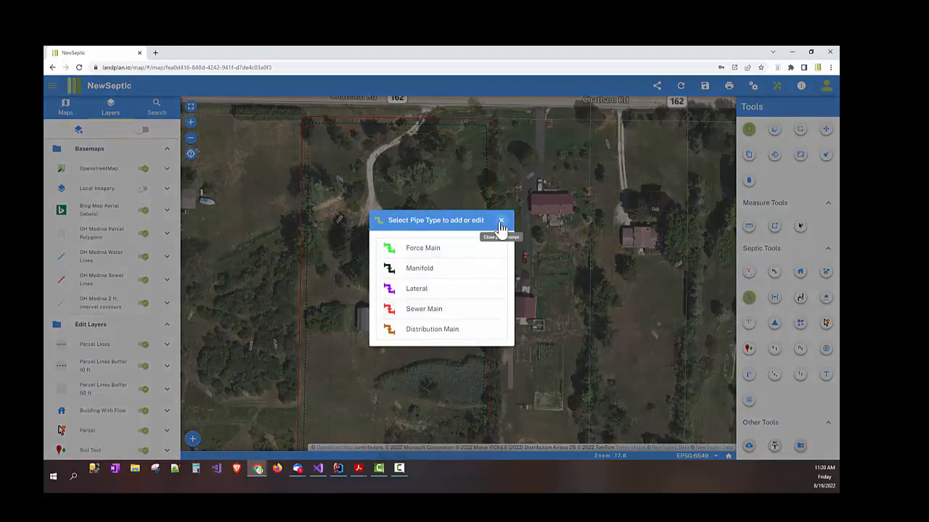
{"action": "left_click", "coordinate": [501, 220]}
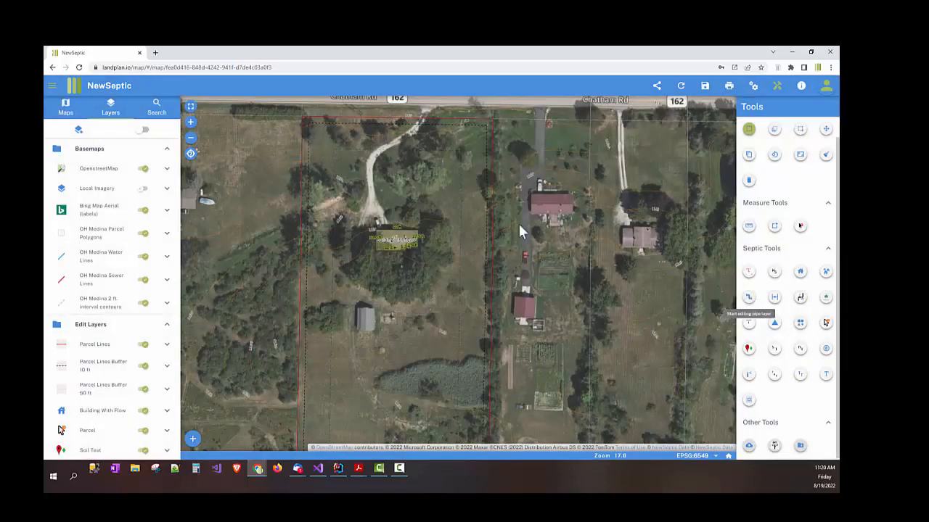
{"action": "left_click", "coordinate": [749, 300]}
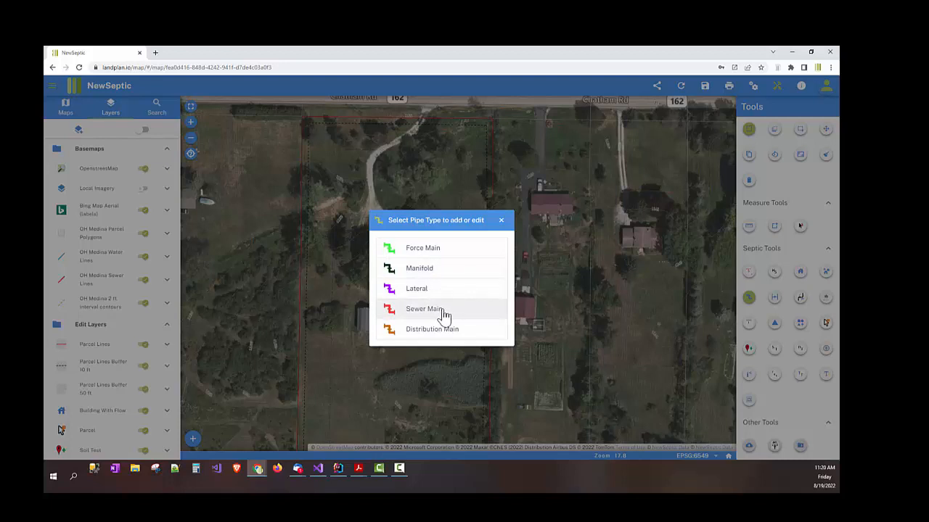
{"action": "left_click", "coordinate": [423, 309]}
{"action": "scroll", "coordinate": [425, 269], "scroll_direction": "up", "scroll_amount": 5}
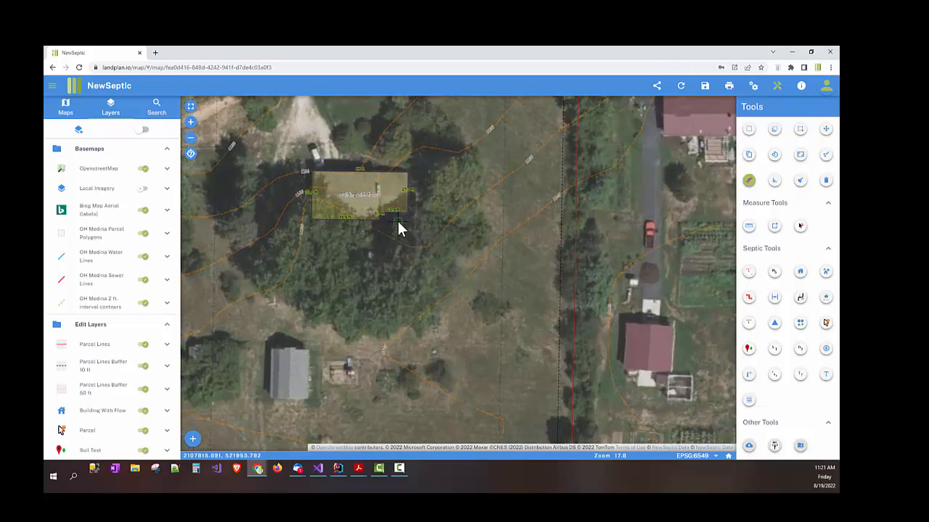
Step: Review the snap options for the sewer main, keeping edge snapping on
{"action": "left_click", "coordinate": [749, 180]}
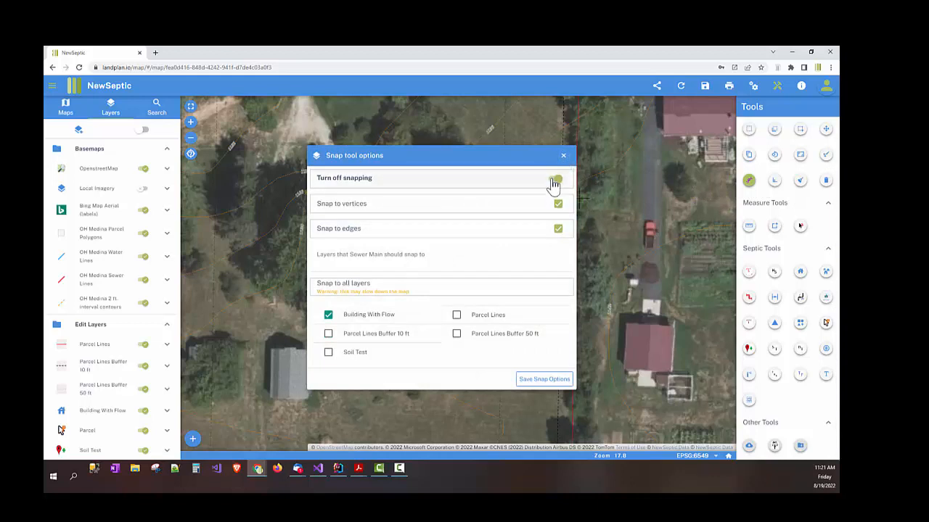
{"action": "left_click", "coordinate": [555, 228]}
{"action": "left_click", "coordinate": [556, 229]}
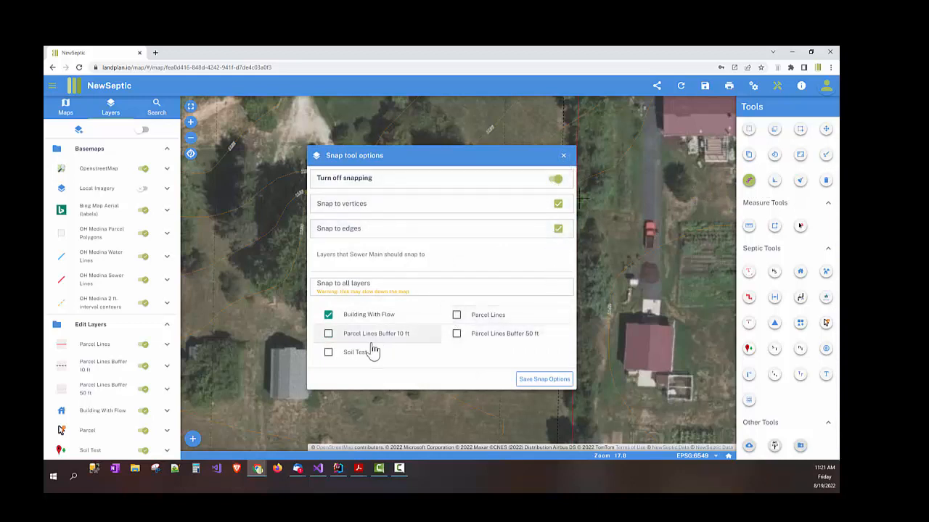
{"action": "left_click", "coordinate": [563, 156]}
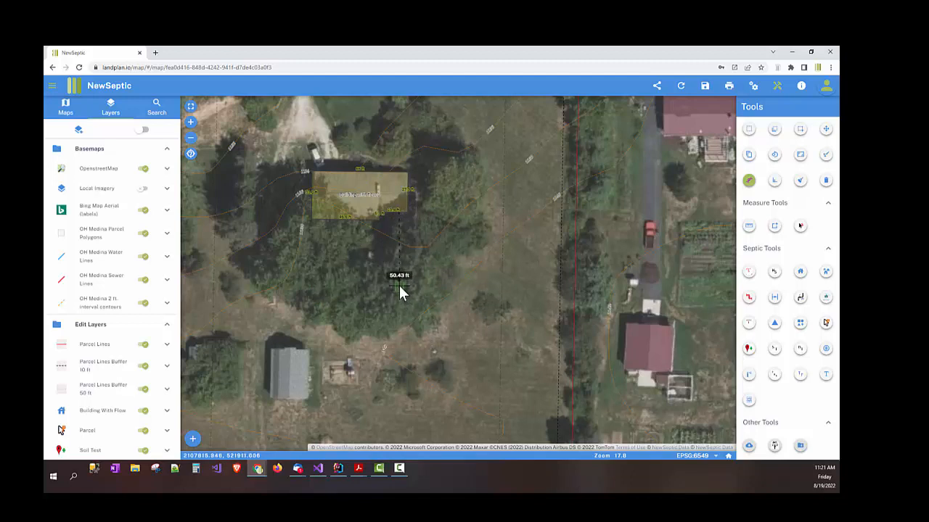
Step: Draw the sewer main south of the house, ending it about 48.72 ft long
{"action": "left_click", "coordinate": [399, 285]}
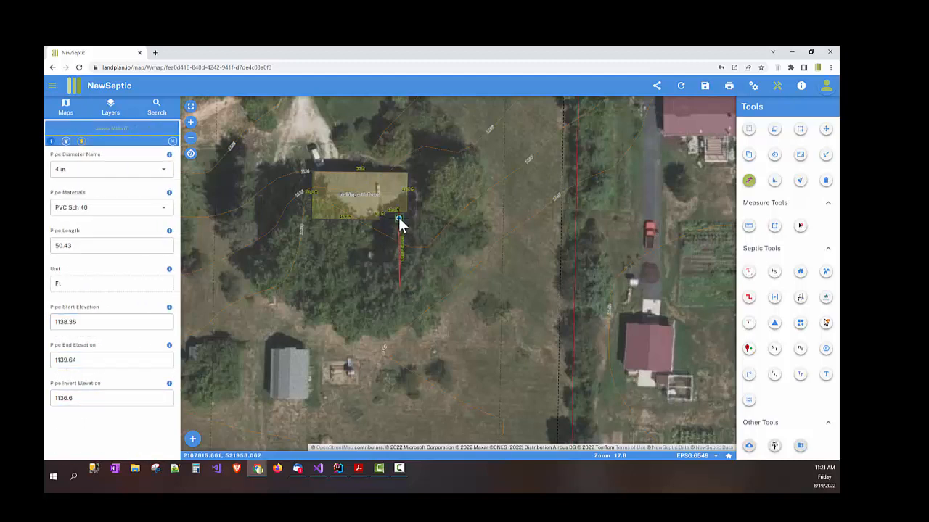
{"action": "left_click_drag", "start_coordinate": [398, 249], "coordinate": [400, 274]}
{"action": "left_click_drag", "start_coordinate": [402, 271], "coordinate": [407, 290]}
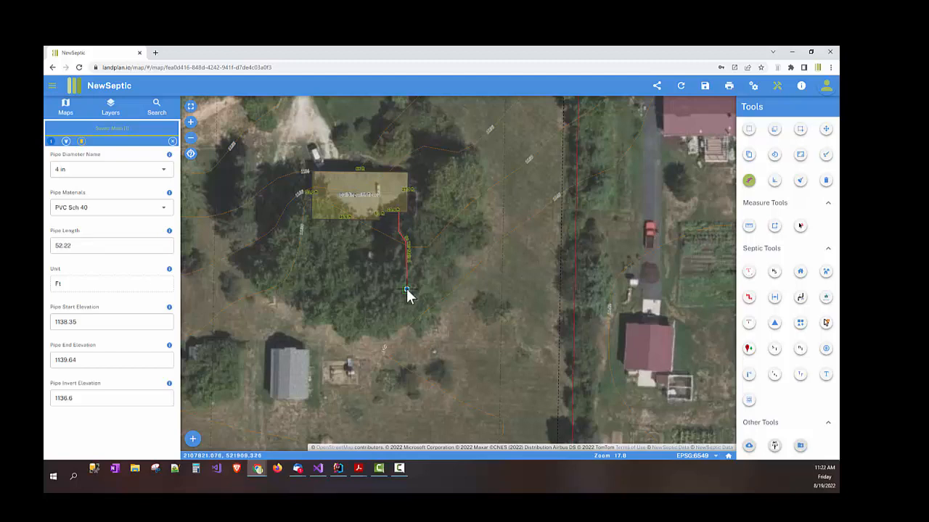
{"action": "left_click_drag", "start_coordinate": [410, 256], "coordinate": [406, 280]}
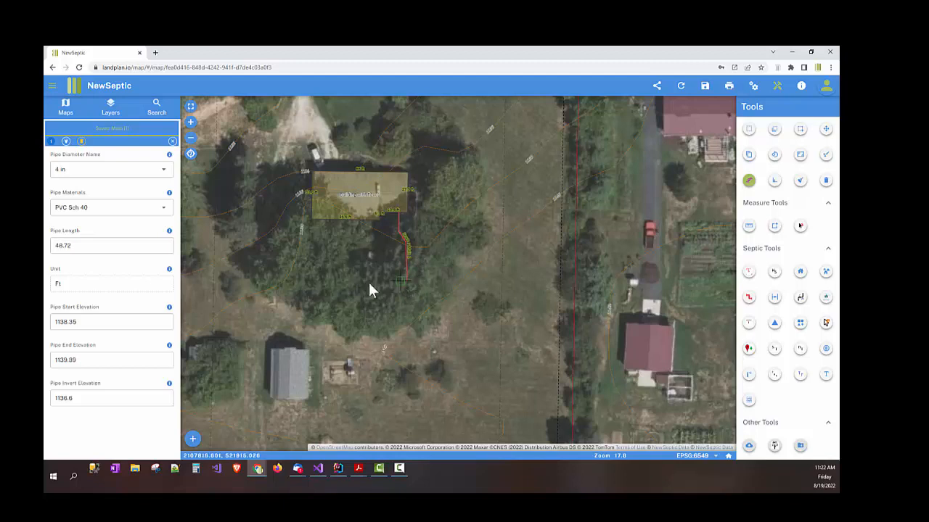
{"action": "left_click", "coordinate": [120, 245]}
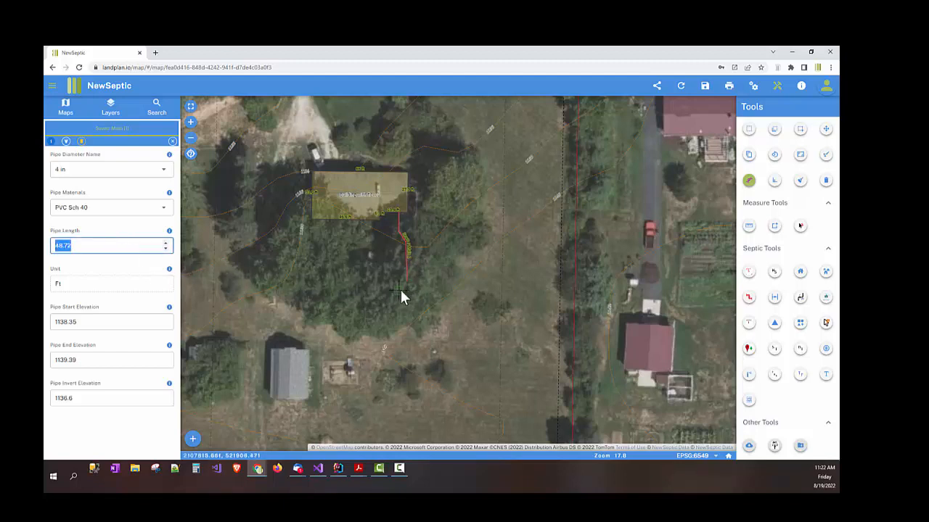
Step: Shorten the sewer main to a Pipe Length of 39.89 by moving its end point
{"action": "left_click", "coordinate": [113, 247]}
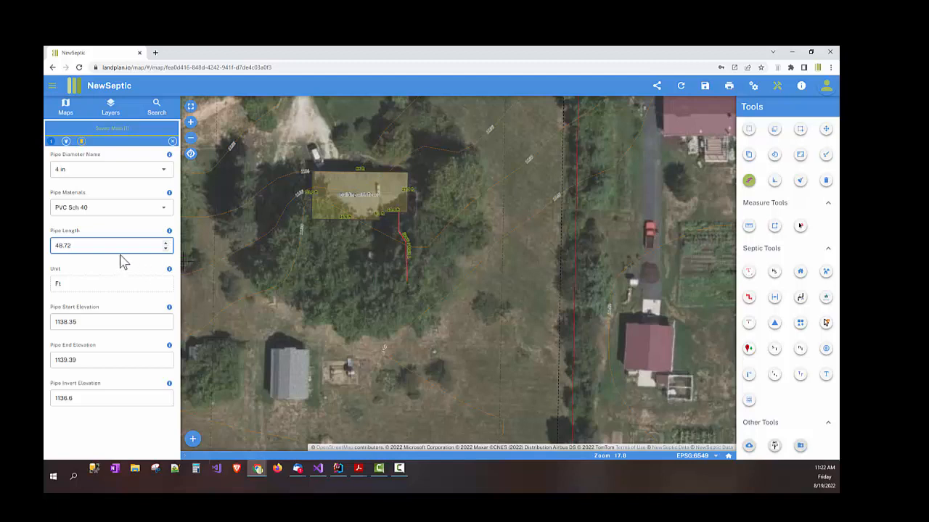
{"action": "left_click_drag", "start_coordinate": [105, 249], "coordinate": [46, 245]}
{"action": "double_click", "coordinate": [73, 249]}
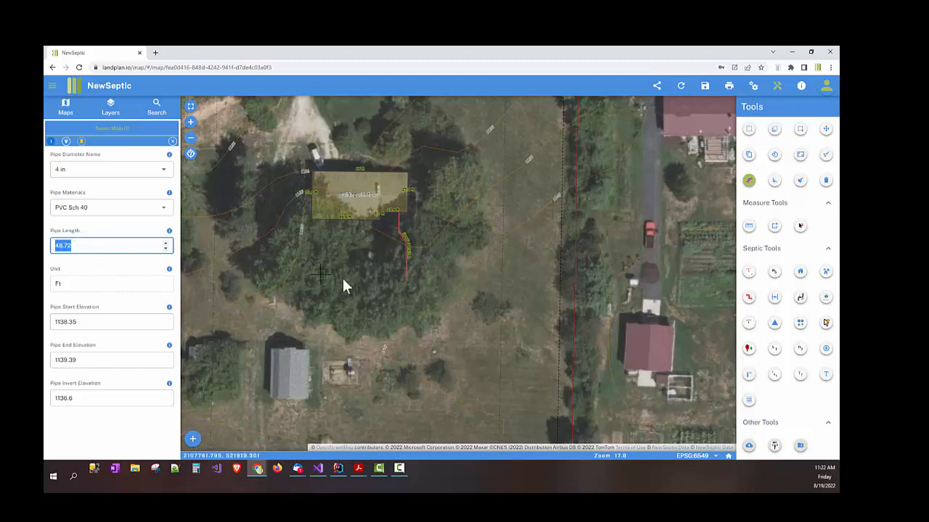
{"action": "left_click", "coordinate": [408, 280]}
{"action": "left_click_drag", "start_coordinate": [407, 283], "coordinate": [406, 273]}
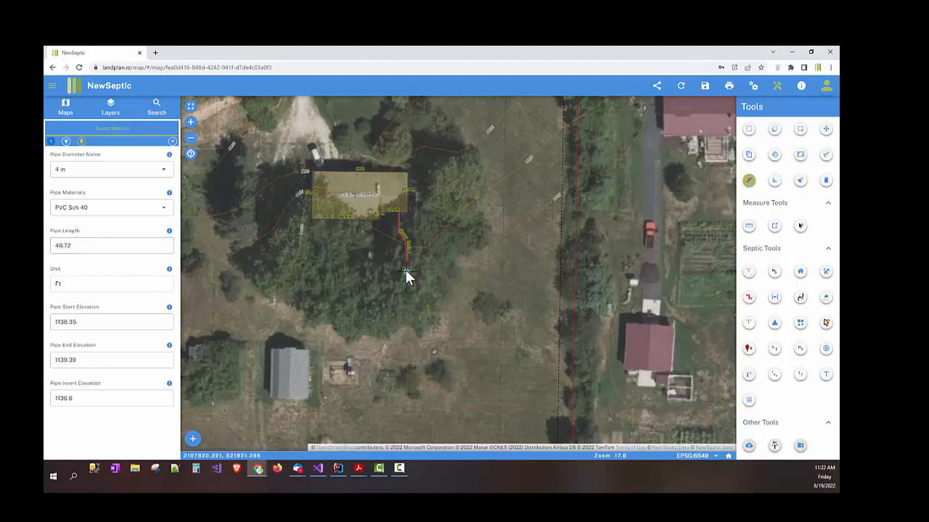
{"action": "double_click", "coordinate": [129, 249]}
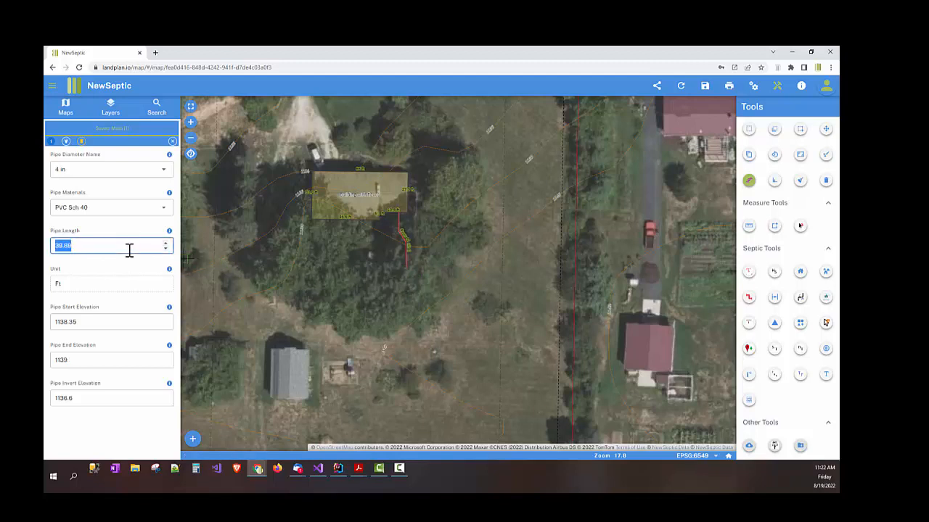
Step: Check the pipe's start and end elevations, with End Elevation at 1139
{"action": "double_click", "coordinate": [110, 324]}
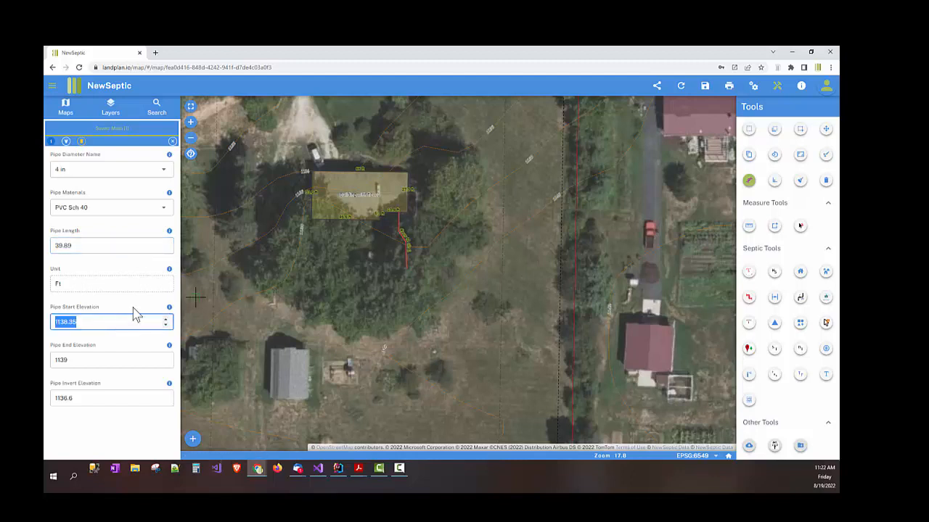
{"action": "left_click", "coordinate": [97, 361]}
{"action": "double_click", "coordinate": [99, 361]}
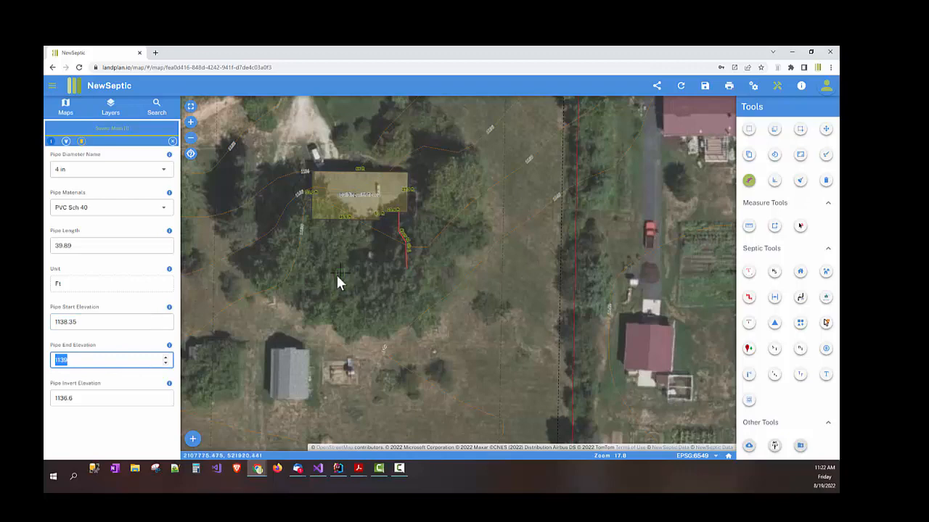
{"action": "left_click_drag", "start_coordinate": [369, 244], "coordinate": [298, 281]}
{"action": "scroll", "coordinate": [329, 243], "scroll_direction": "up", "scroll_amount": 1}
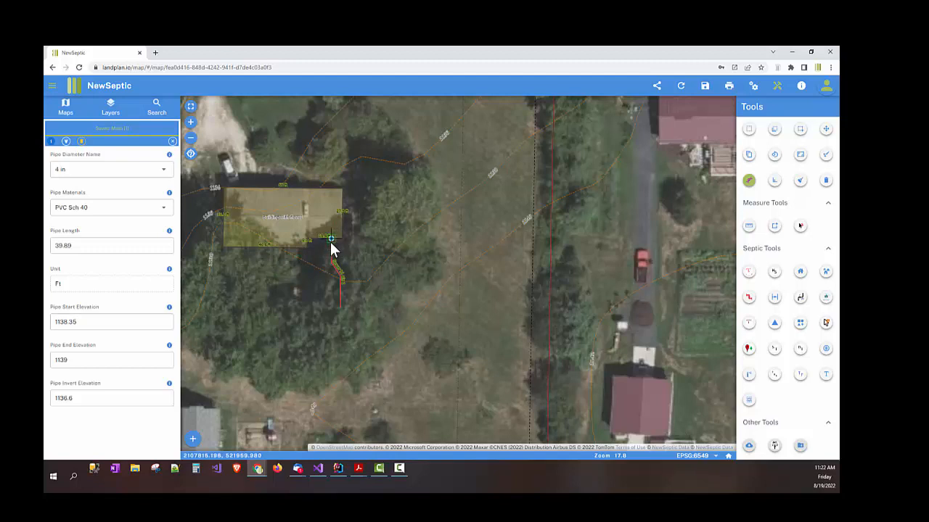
{"action": "double_click", "coordinate": [86, 322]}
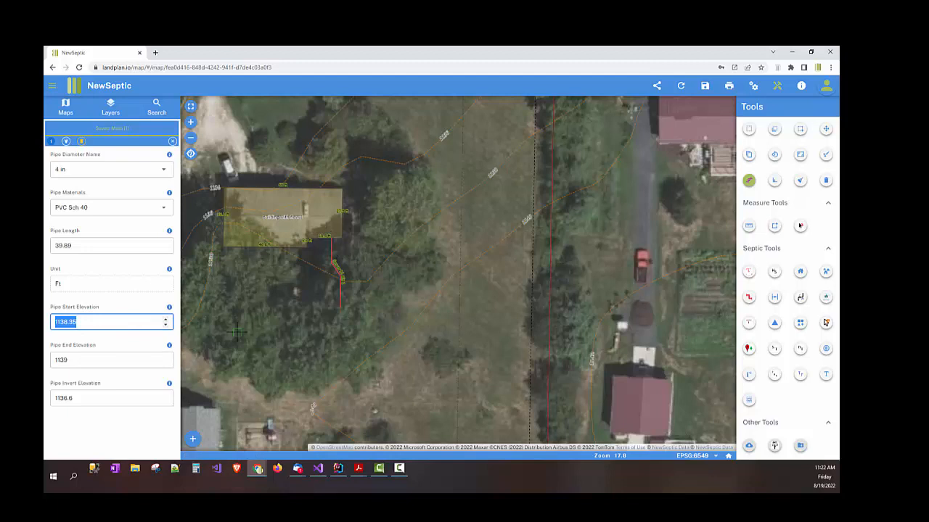
{"action": "double_click", "coordinate": [86, 360]}
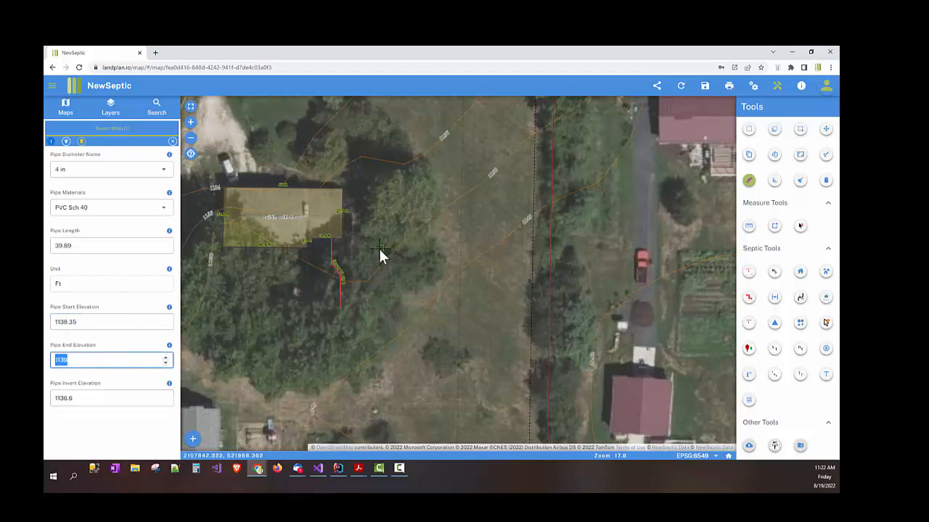
{"action": "scroll", "coordinate": [381, 254], "scroll_direction": "down", "scroll_amount": 1}
{"action": "left_click_drag", "start_coordinate": [377, 285], "coordinate": [397, 275]}
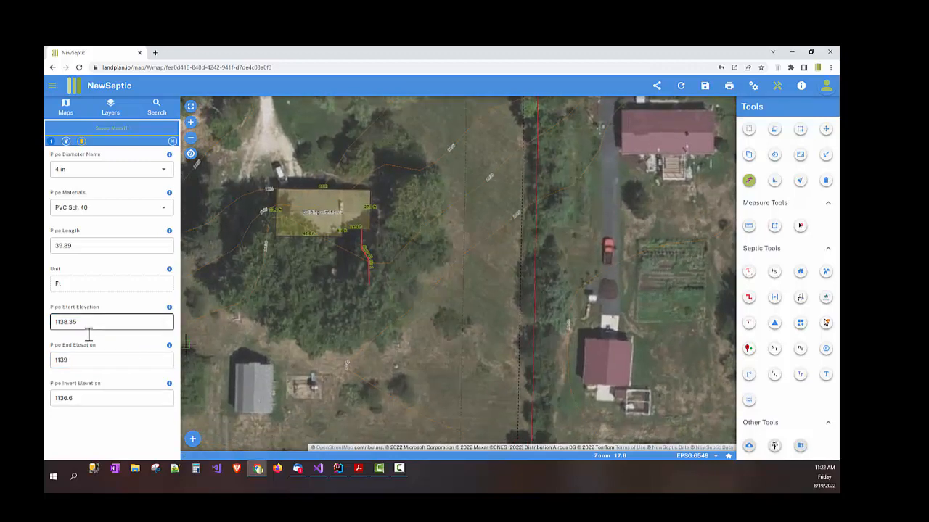
{"action": "left_click_drag", "start_coordinate": [294, 302], "coordinate": [330, 363]}
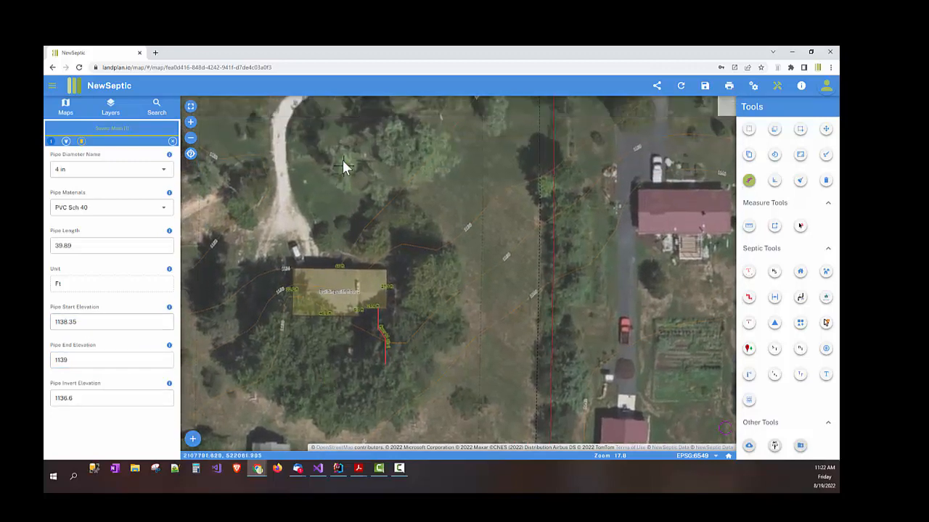
{"action": "left_click_drag", "start_coordinate": [344, 166], "coordinate": [425, 224]}
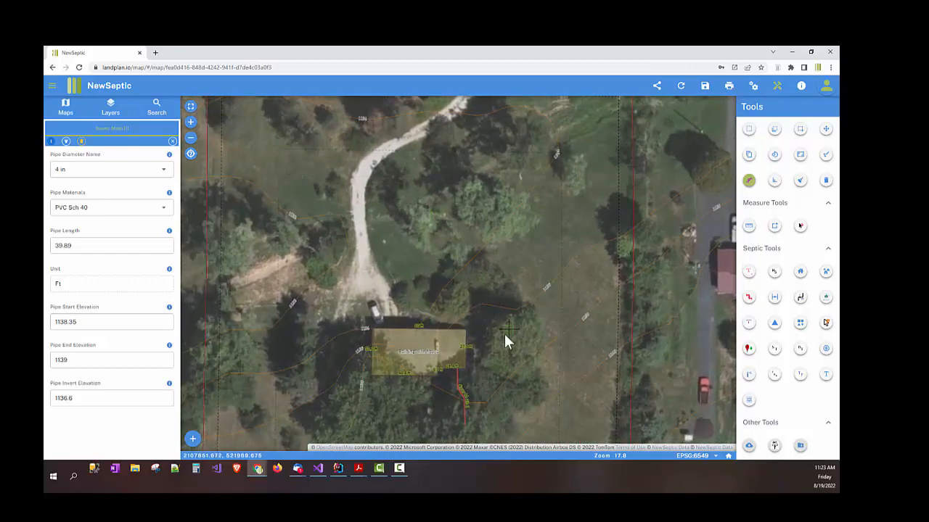
{"action": "left_click_drag", "start_coordinate": [504, 338], "coordinate": [488, 305]}
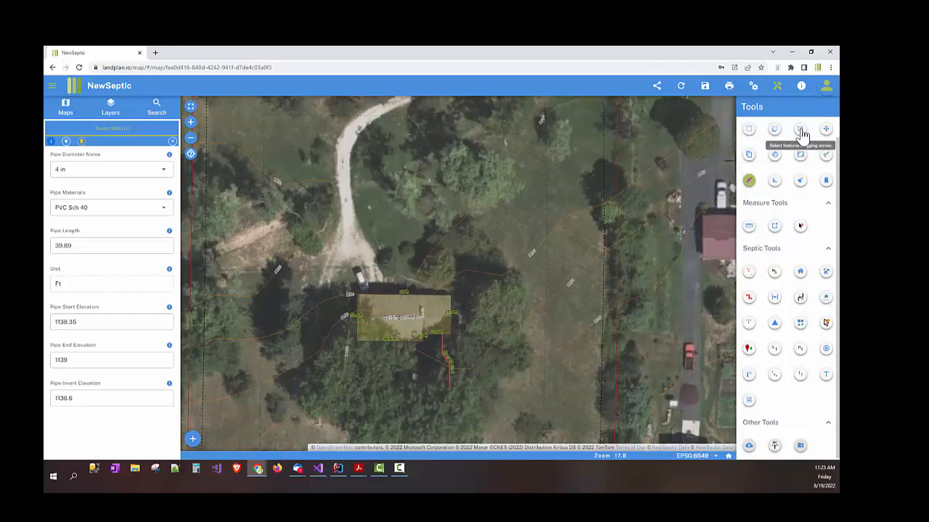
Step: Box-select and delete the sewer pipe south of the house
{"action": "left_click", "coordinate": [801, 132]}
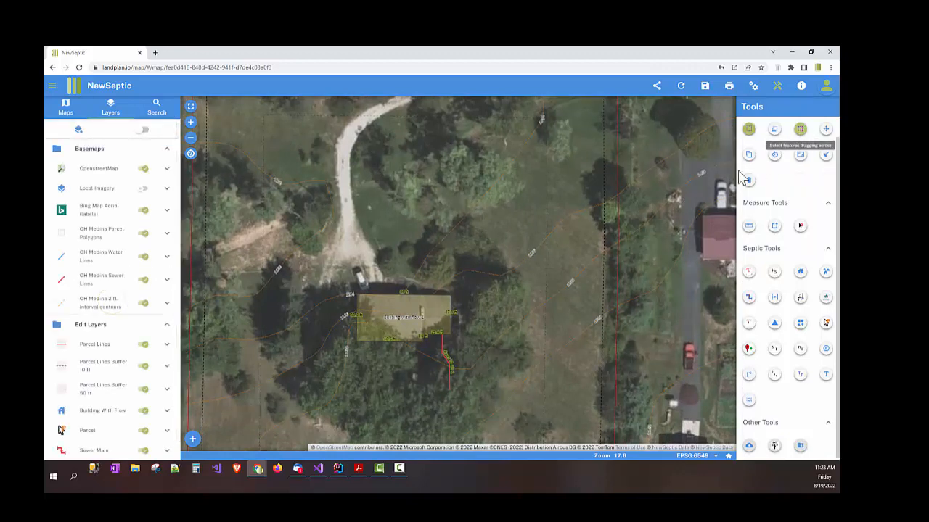
{"action": "left_click_drag", "start_coordinate": [430, 356], "coordinate": [464, 386]}
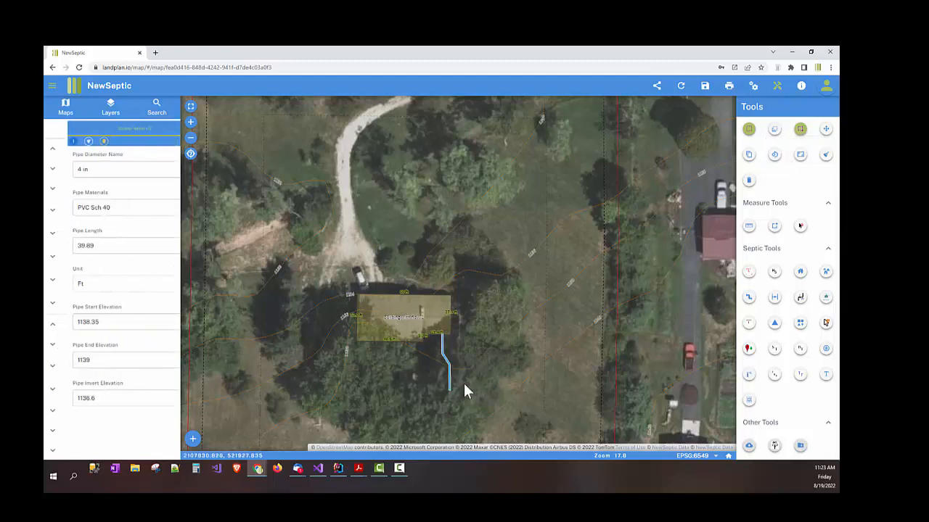
{"action": "key", "text": "Delete"}
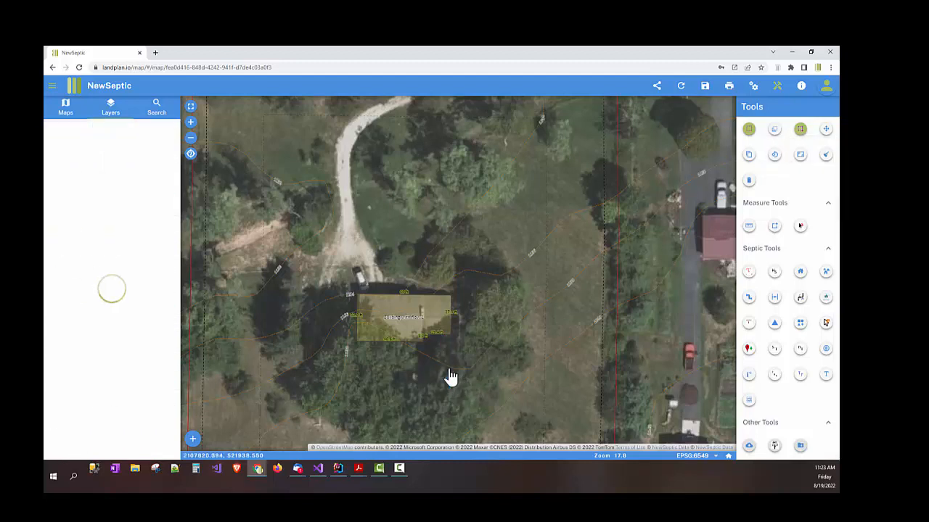
{"action": "left_click_drag", "start_coordinate": [462, 281], "coordinate": [460, 307]}
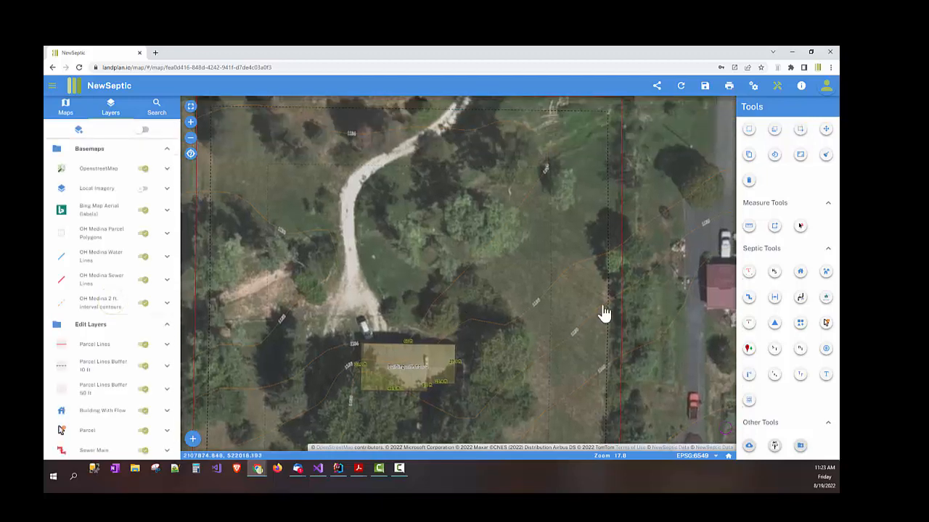
Step: Draw a new Sewer Main north from the house's top edge
{"action": "left_click", "coordinate": [750, 305]}
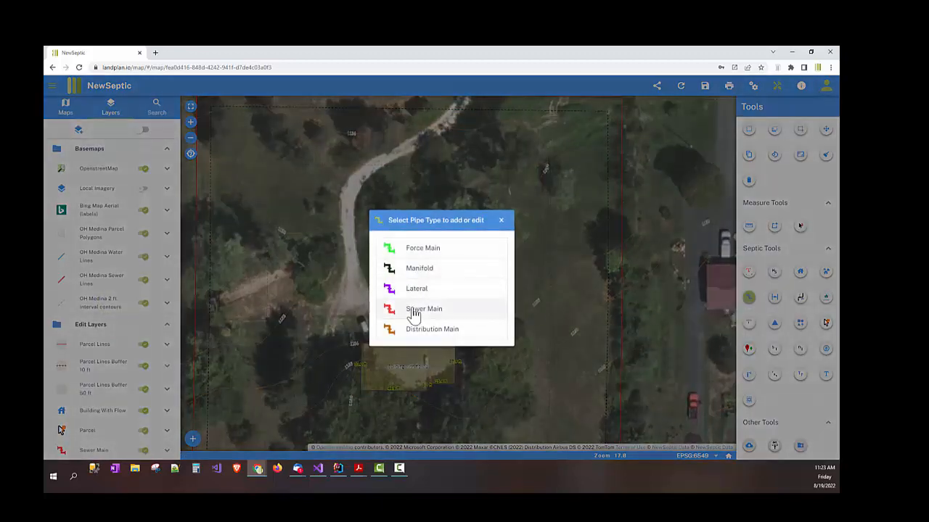
{"action": "left_click", "coordinate": [413, 310]}
{"action": "left_click", "coordinate": [426, 353]}
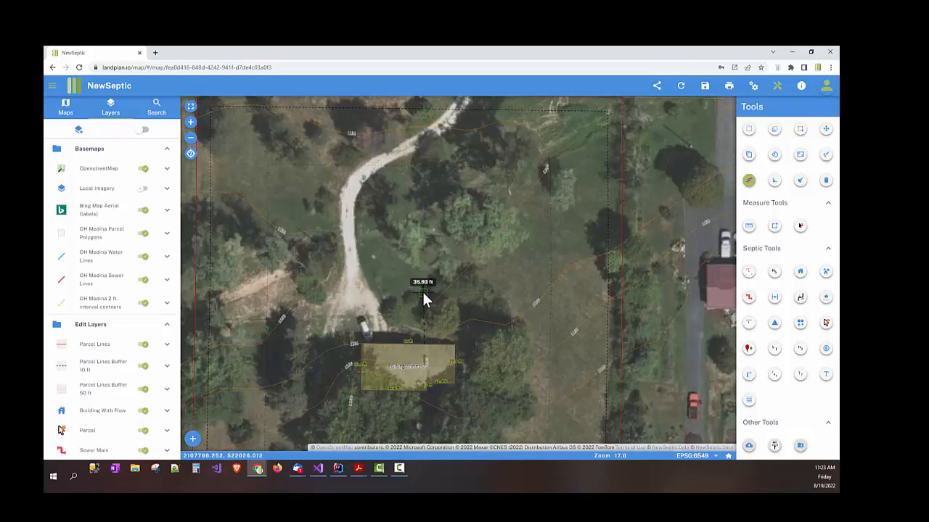
{"action": "double_click", "coordinate": [425, 288]}
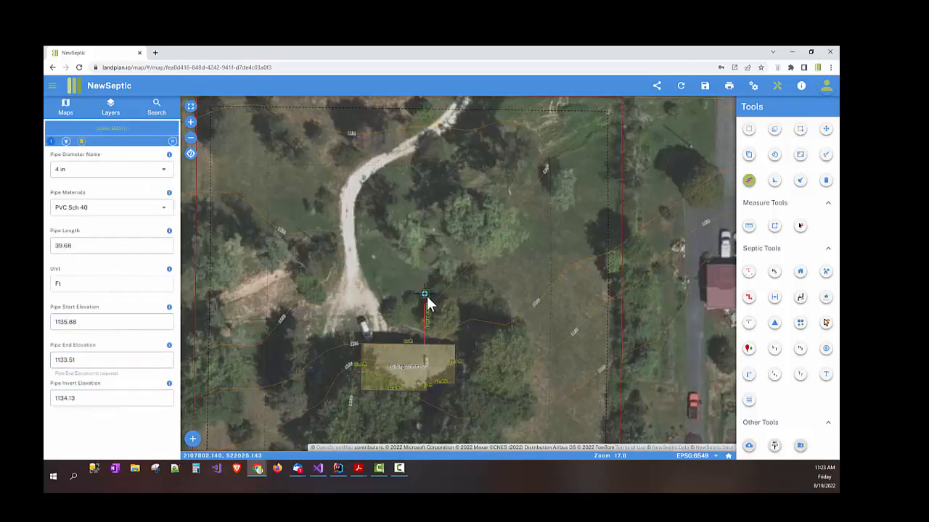
Step: Set the new sewer main's Pipe Length to 40, giving End Elevation 1133.51
{"action": "double_click", "coordinate": [89, 247]}
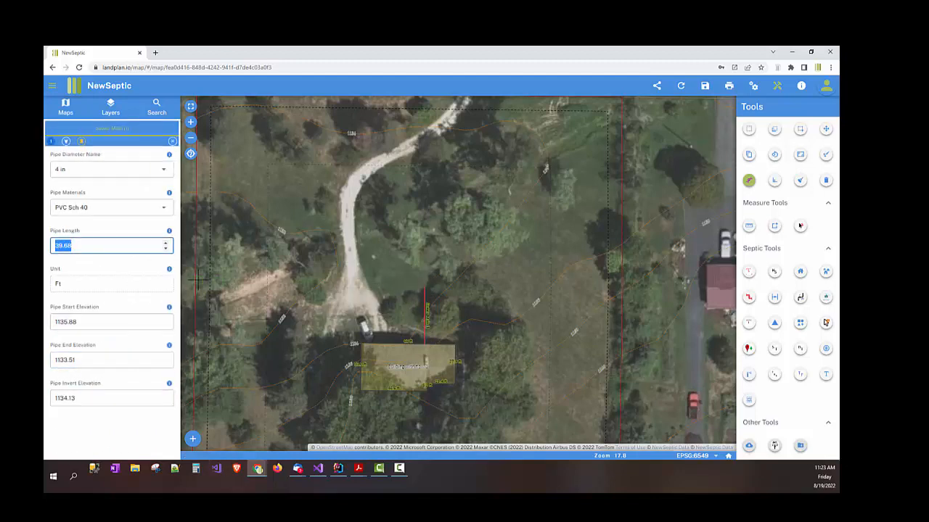
{"action": "left_click", "coordinate": [79, 246]}
{"action": "double_click", "coordinate": [79, 246]}
{"action": "type", "text": "40"}
{"action": "left_click", "coordinate": [46, 248]}
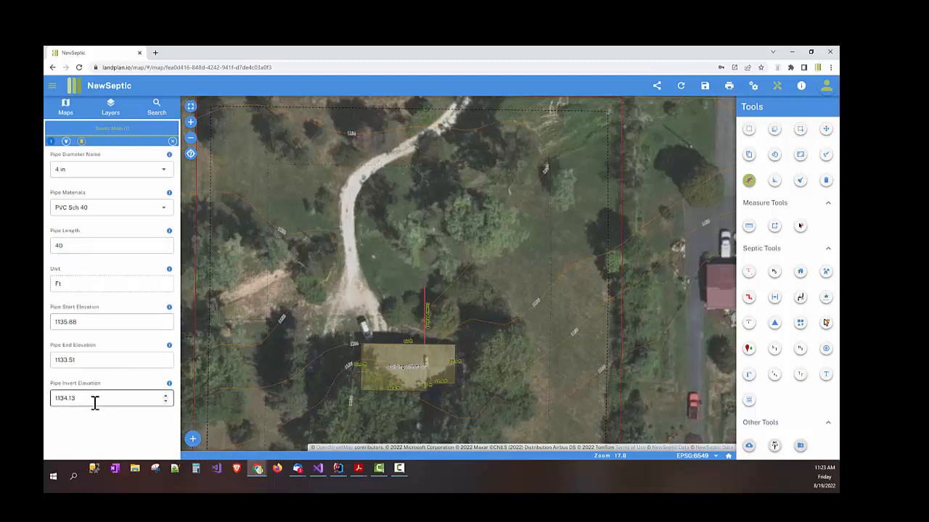
{"action": "double_click", "coordinate": [65, 363]}
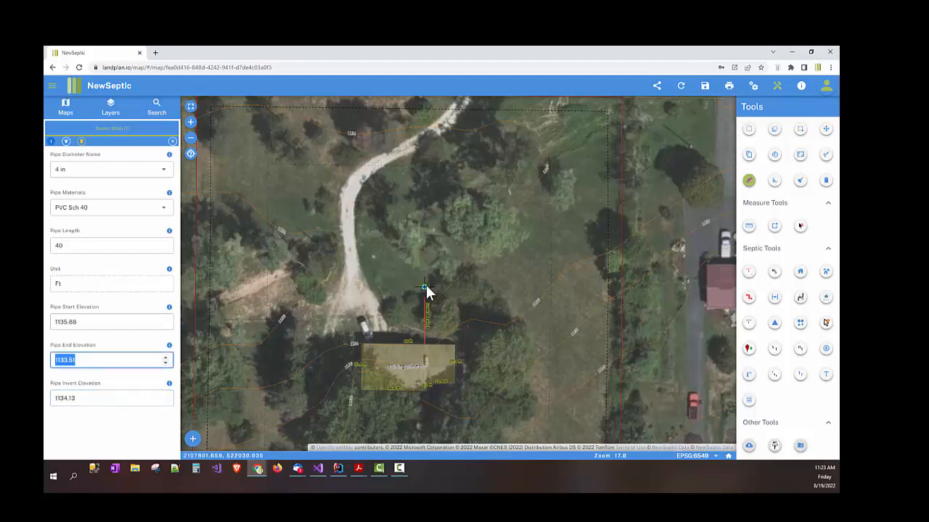
{"action": "left_click_drag", "start_coordinate": [557, 263], "coordinate": [557, 228]}
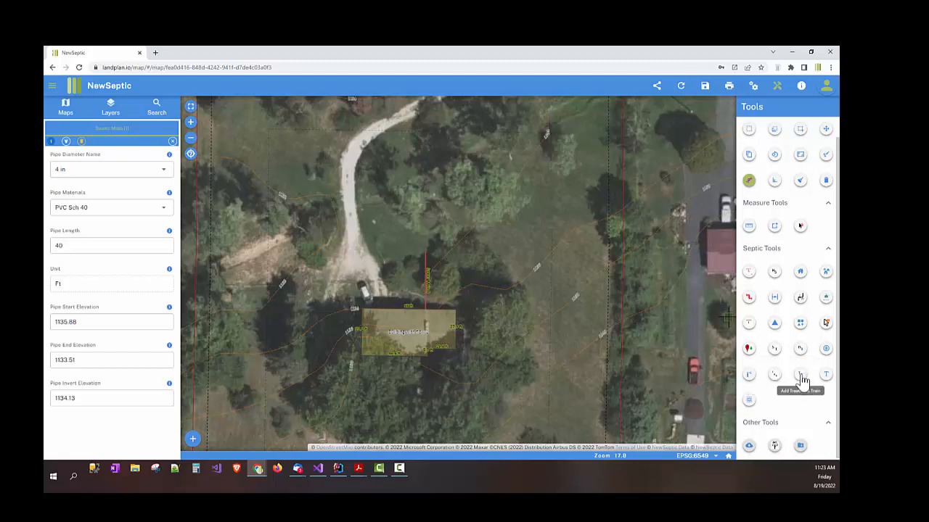
Step: Place a new treatment train on the site plan near the house
{"action": "scroll", "coordinate": [570, 286], "scroll_direction": "down", "scroll_amount": 2}
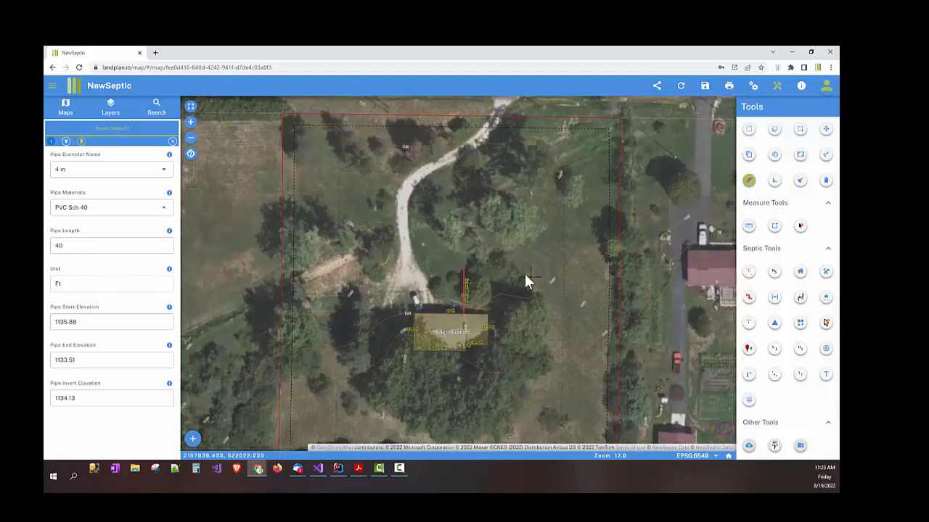
{"action": "left_click", "coordinate": [801, 376]}
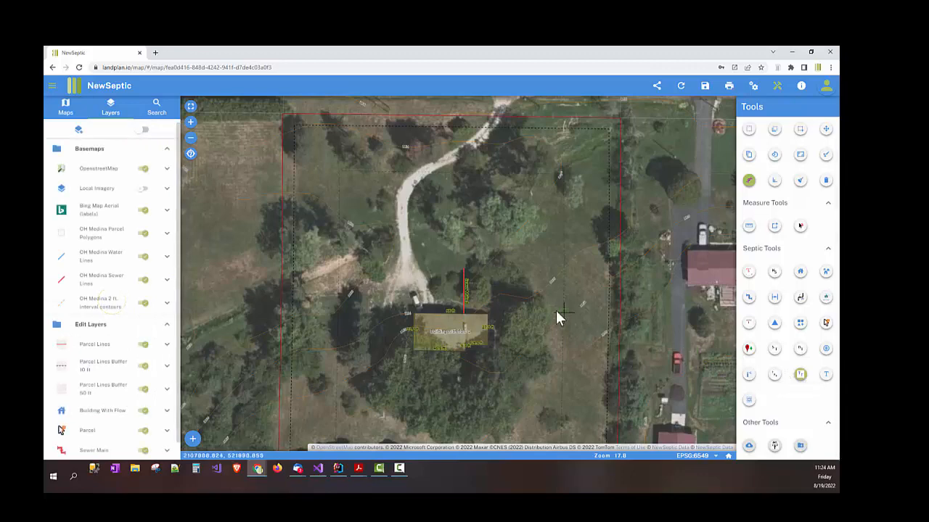
{"action": "left_click", "coordinate": [463, 265]}
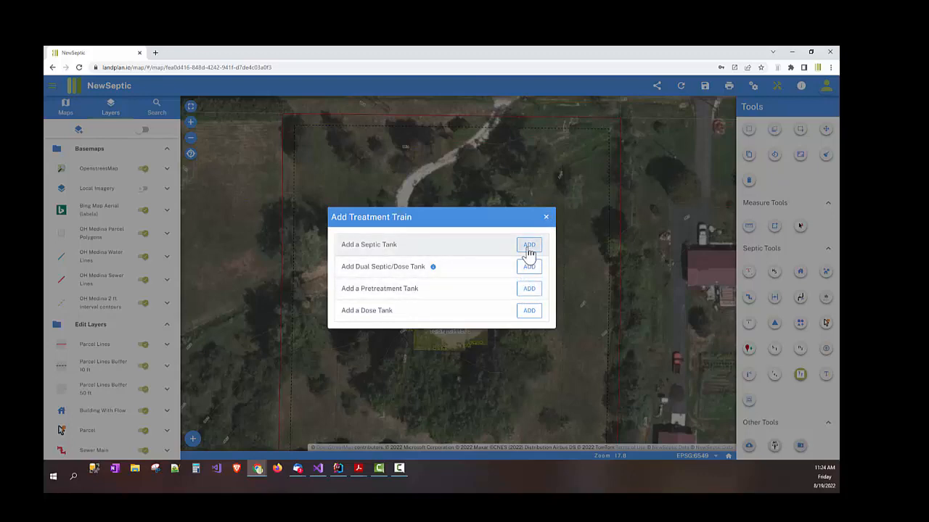
Step: Search the pretreatment tank catalogue for 'sing'
{"action": "left_click", "coordinate": [528, 290]}
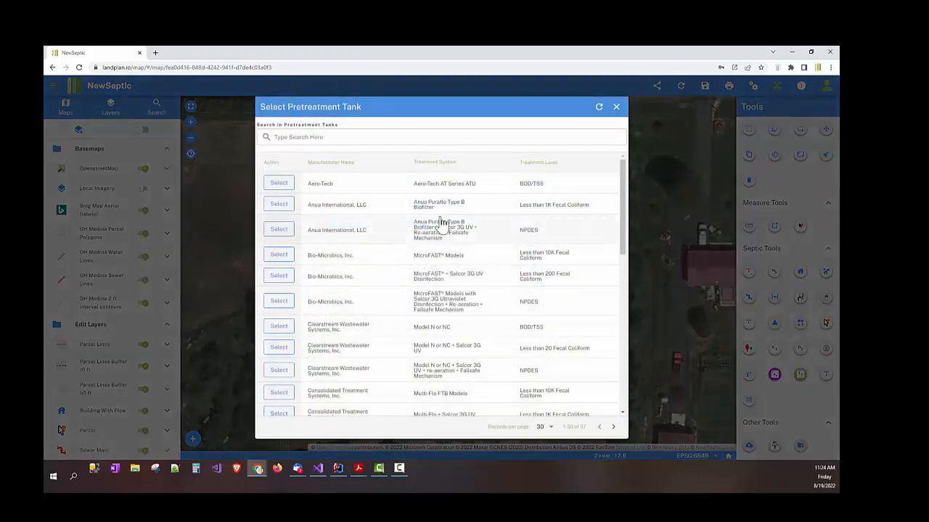
{"action": "left_click", "coordinate": [391, 136]}
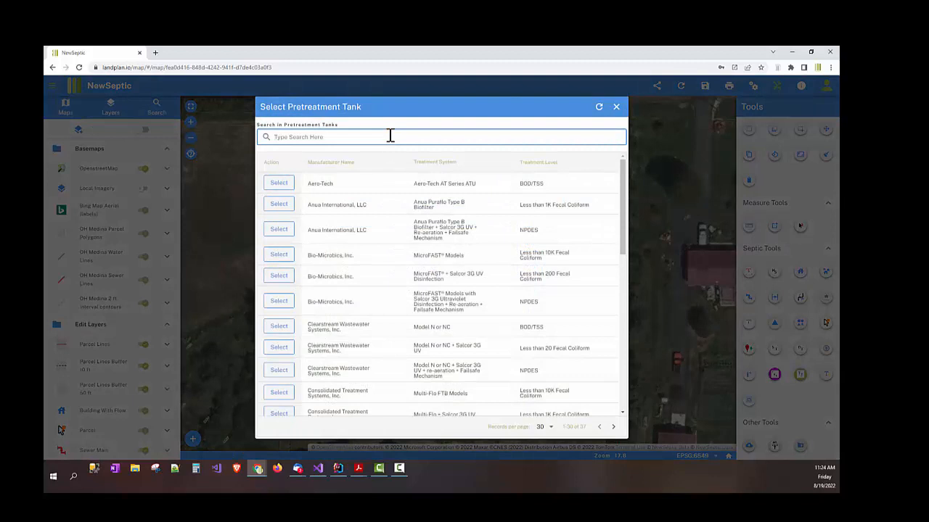
{"action": "type", "text": "sing"}
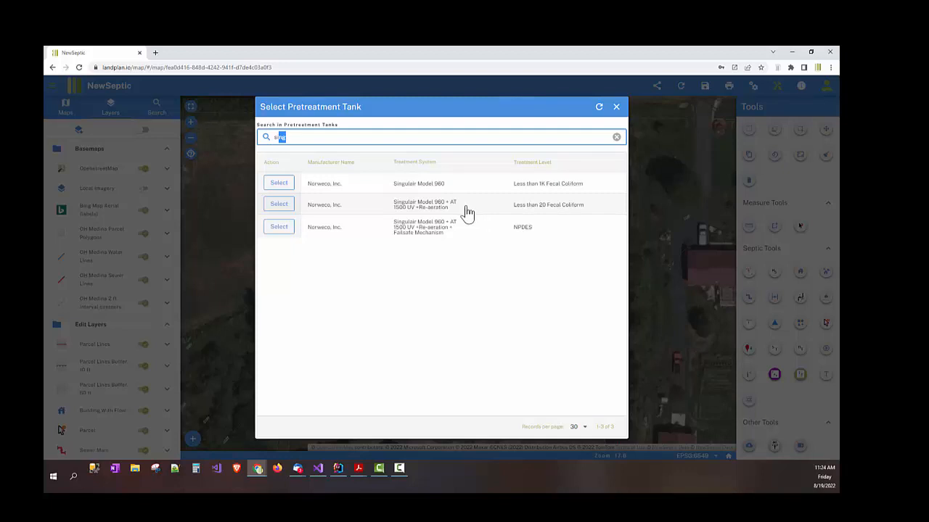
Step: Add the Singulair 960 with AT 1500 UV, then a Standard 2000 gallon Dose Tank found via 'mack'
{"action": "left_click", "coordinate": [464, 214]}
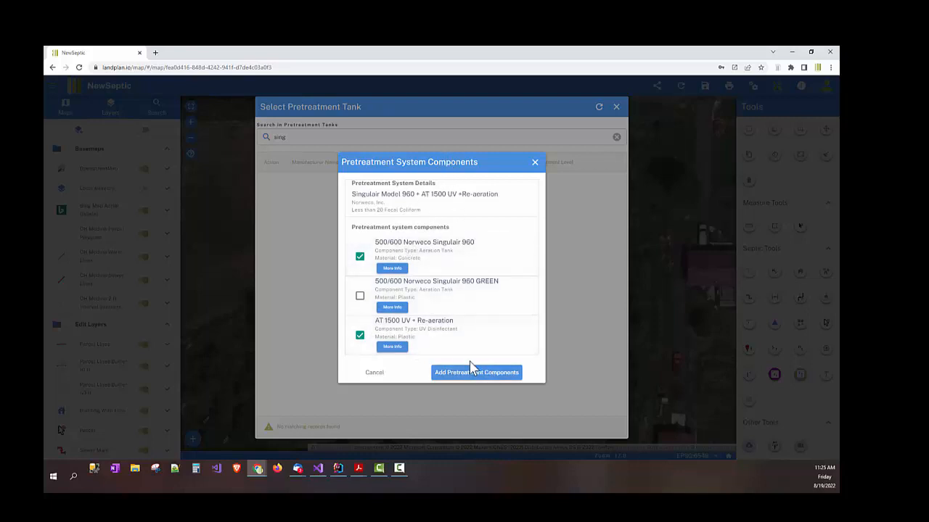
{"action": "left_click", "coordinate": [468, 375]}
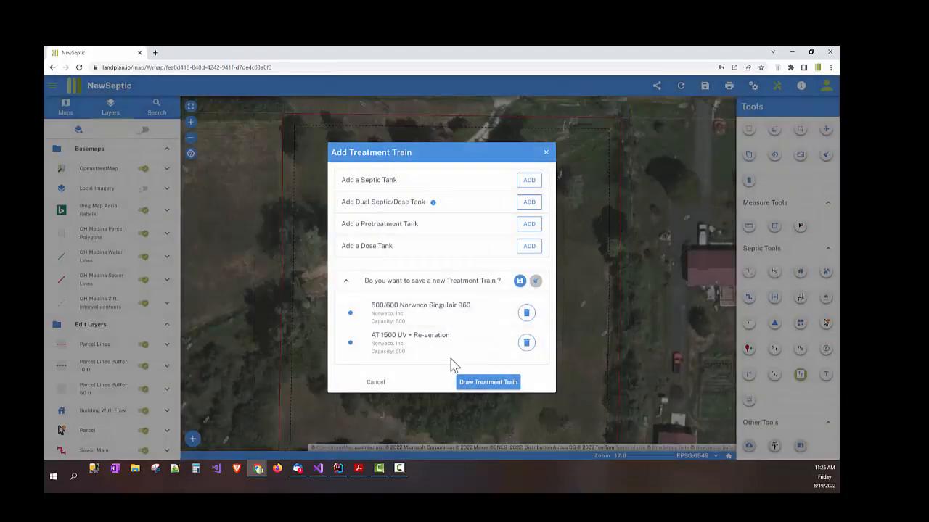
{"action": "left_click", "coordinate": [525, 249]}
{"action": "left_click", "coordinate": [415, 137]}
{"action": "type", "text": "m"}
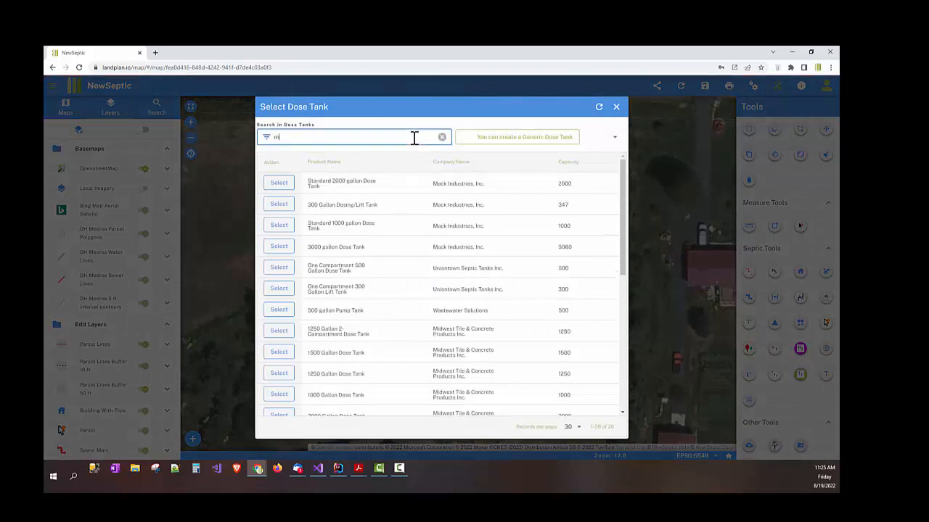
{"action": "type", "text": "ack"}
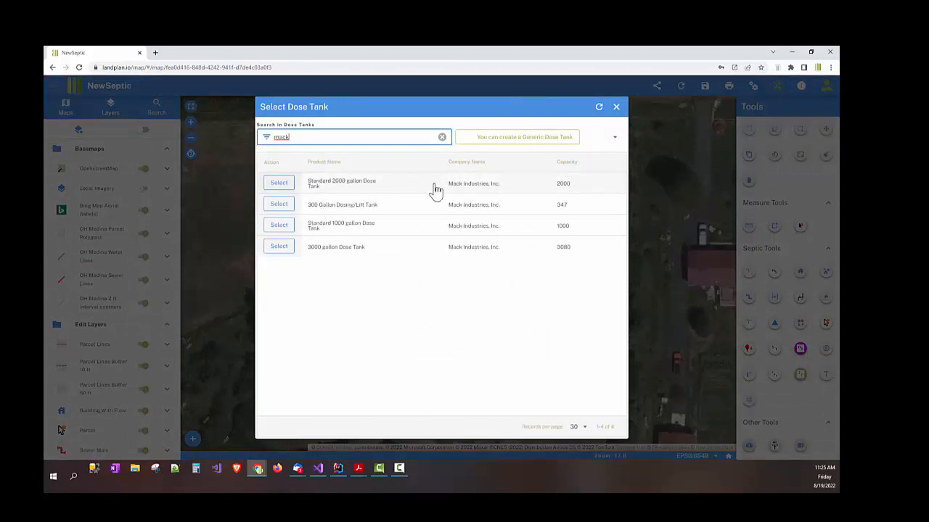
{"action": "left_click", "coordinate": [435, 190]}
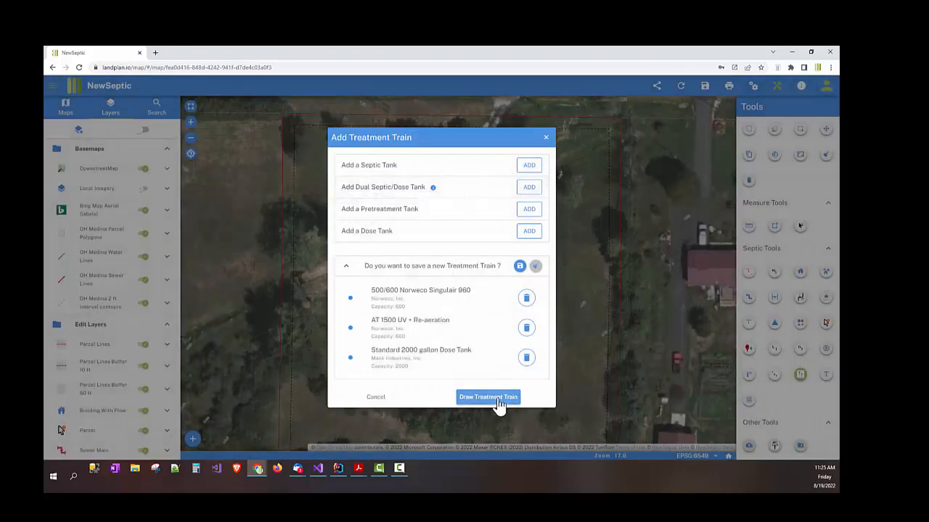
{"action": "left_click", "coordinate": [488, 398]}
Step: Turn off Bing aerial imagery and rotate the septic tank upright
{"action": "scroll", "coordinate": [465, 286], "scroll_direction": "up", "scroll_amount": 2}
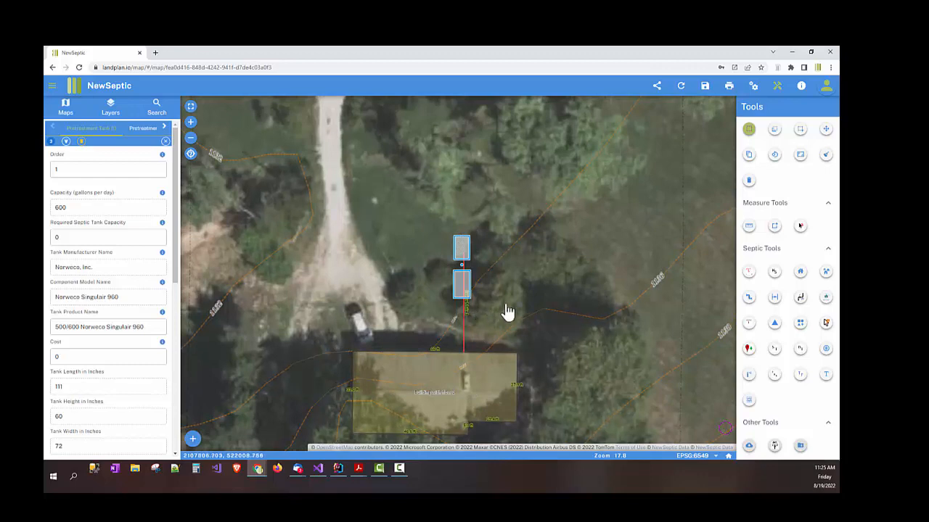
{"action": "left_click", "coordinate": [774, 155]}
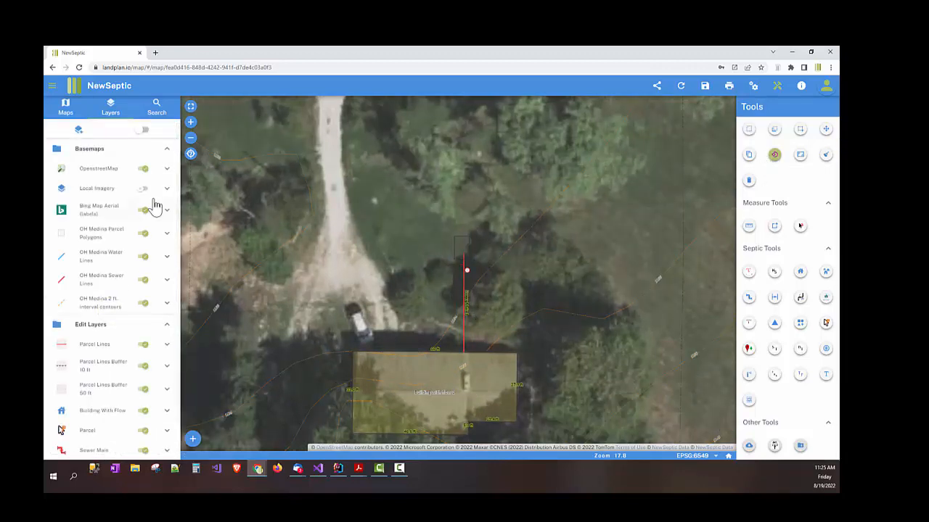
{"action": "left_click", "coordinate": [144, 209]}
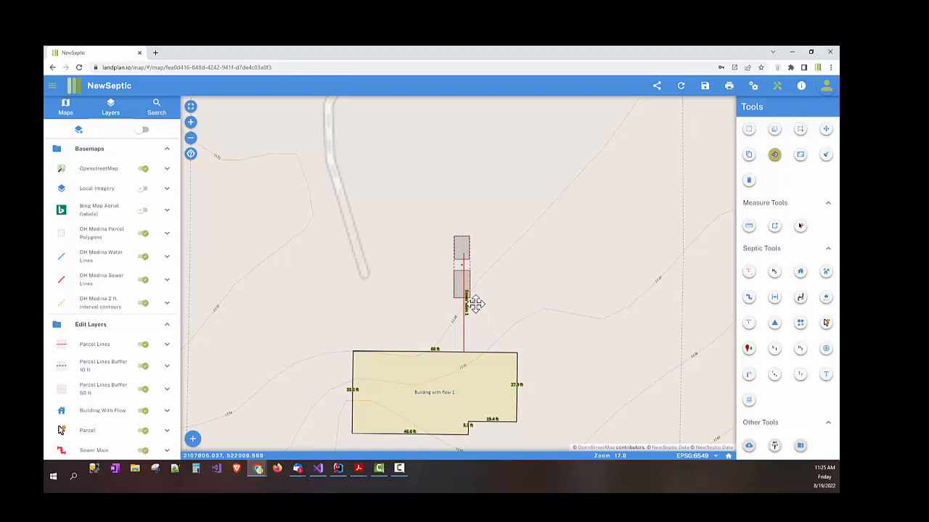
{"action": "left_click_drag", "start_coordinate": [479, 303], "coordinate": [431, 187]}
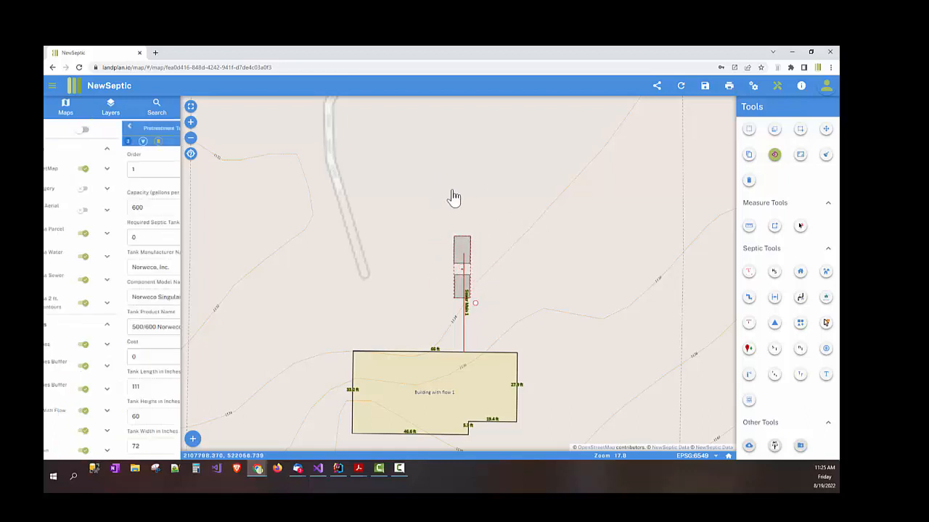
Step: Move both treatment-train tanks north to the sewer main's end
{"action": "left_click", "coordinate": [800, 129]}
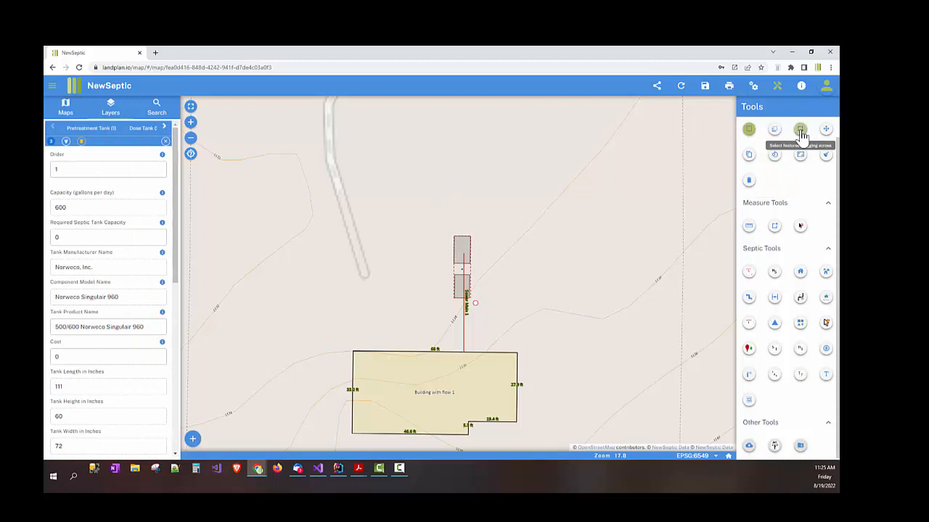
{"action": "left_click", "coordinate": [467, 274]}
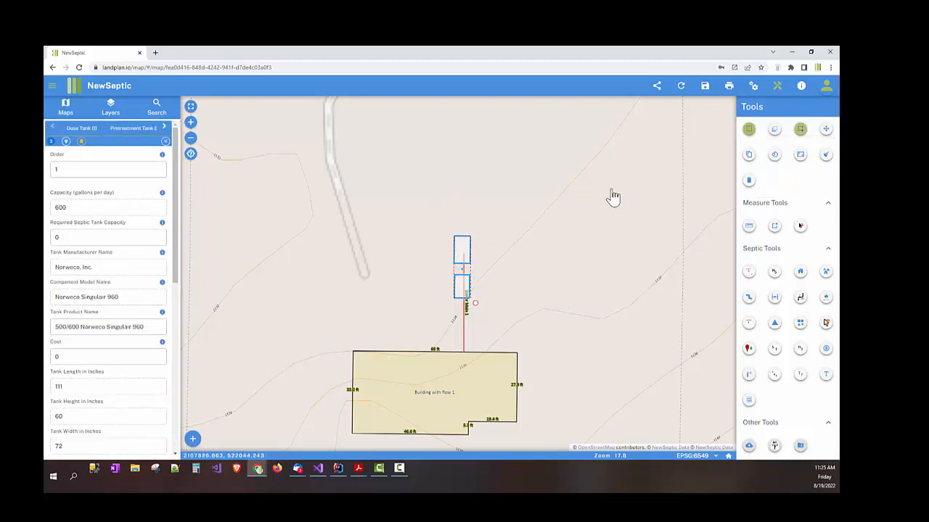
{"action": "left_click", "coordinate": [827, 129]}
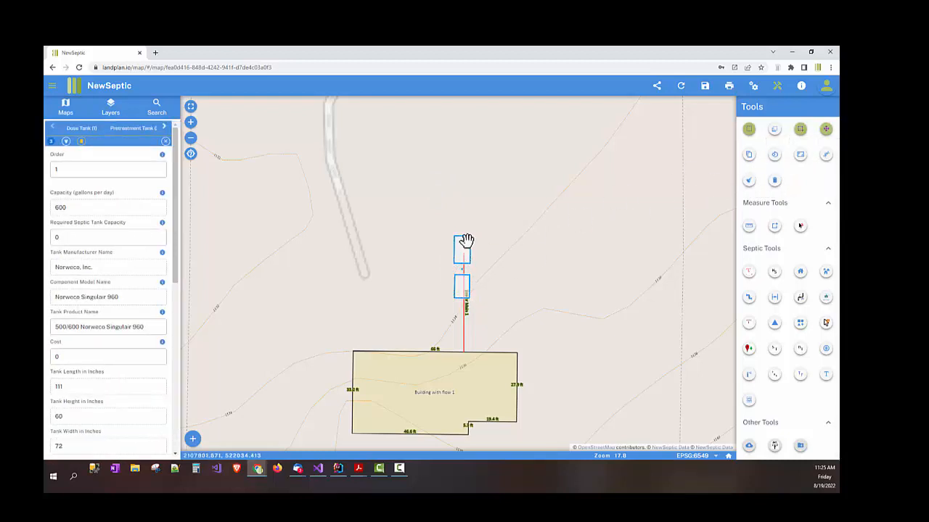
{"action": "left_click_drag", "start_coordinate": [466, 243], "coordinate": [467, 205]}
{"action": "scroll", "coordinate": [466, 238], "scroll_direction": "up", "scroll_amount": 1}
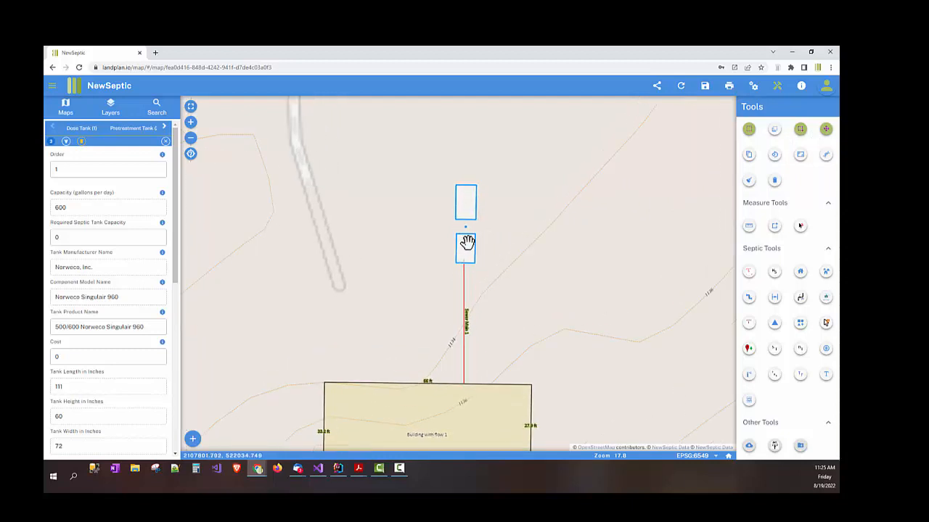
{"action": "scroll", "coordinate": [513, 281], "scroll_direction": "down", "scroll_amount": 1}
{"action": "scroll", "coordinate": [525, 282], "scroll_direction": "down", "scroll_amount": 2}
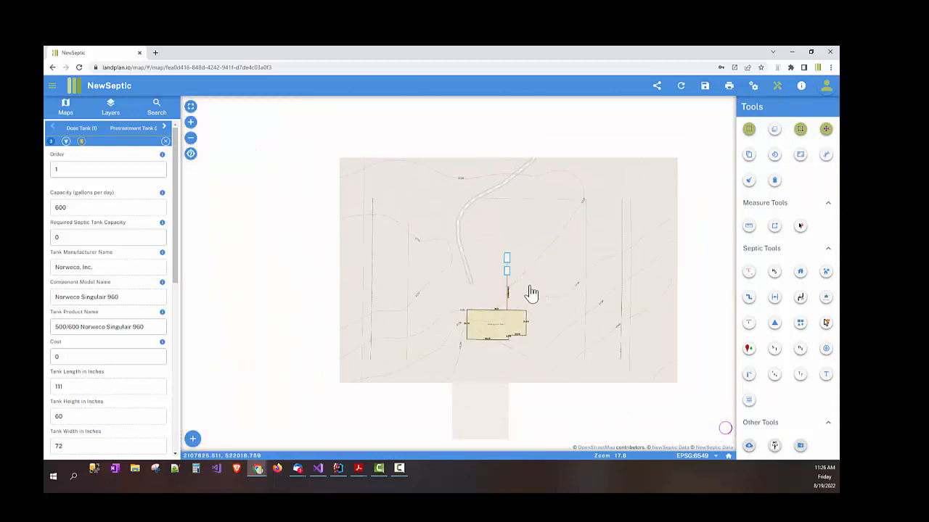
{"action": "left_click", "coordinate": [574, 349]}
{"action": "left_click_drag", "start_coordinate": [544, 359], "coordinate": [522, 284]}
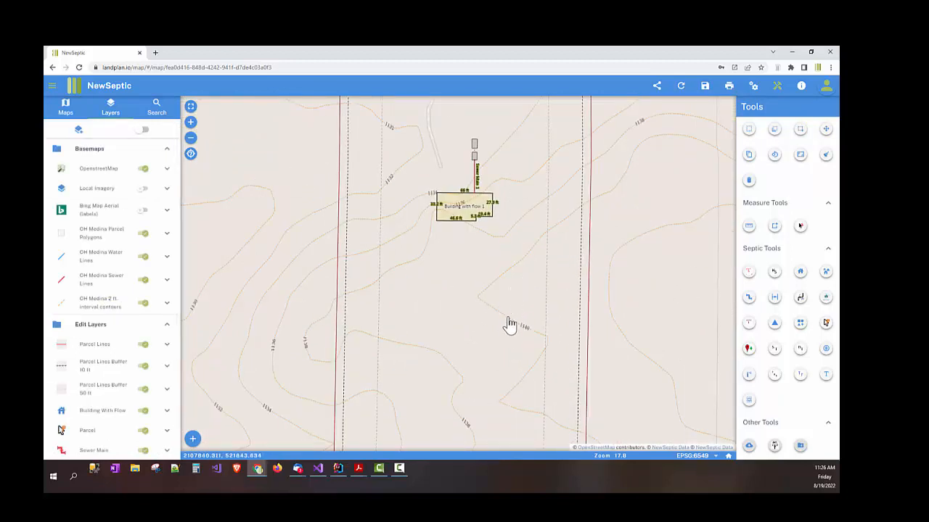
Step: Start a spray zone using the ProPlus RCW-4 LA 30 PSI nozzle
{"action": "left_click", "coordinate": [749, 376]}
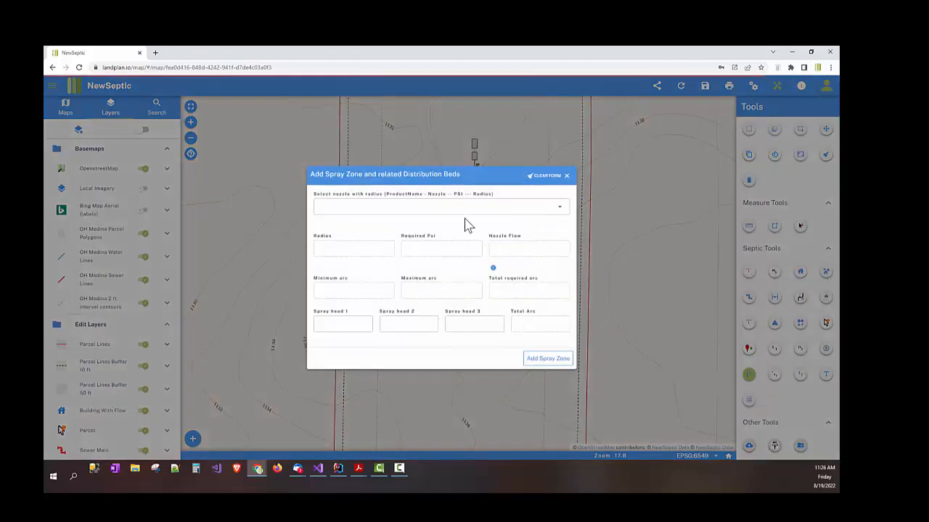
{"action": "left_click", "coordinate": [464, 207]}
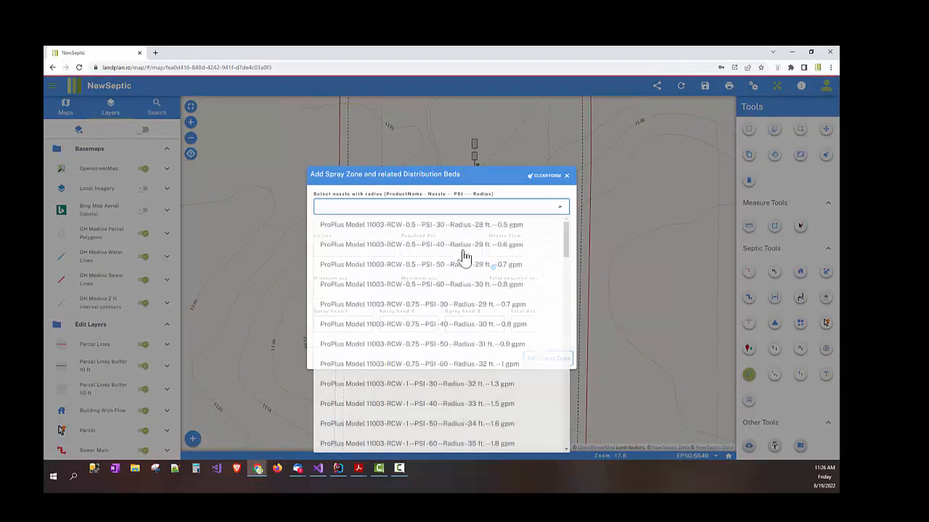
{"action": "scroll", "coordinate": [460, 294], "scroll_direction": "down", "scroll_amount": 5}
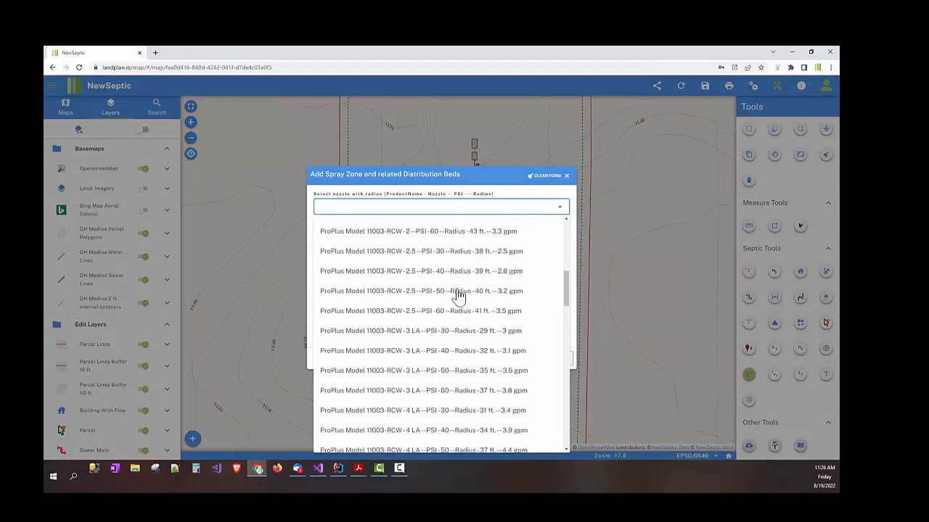
{"action": "scroll", "coordinate": [459, 294], "scroll_direction": "down", "scroll_amount": 3}
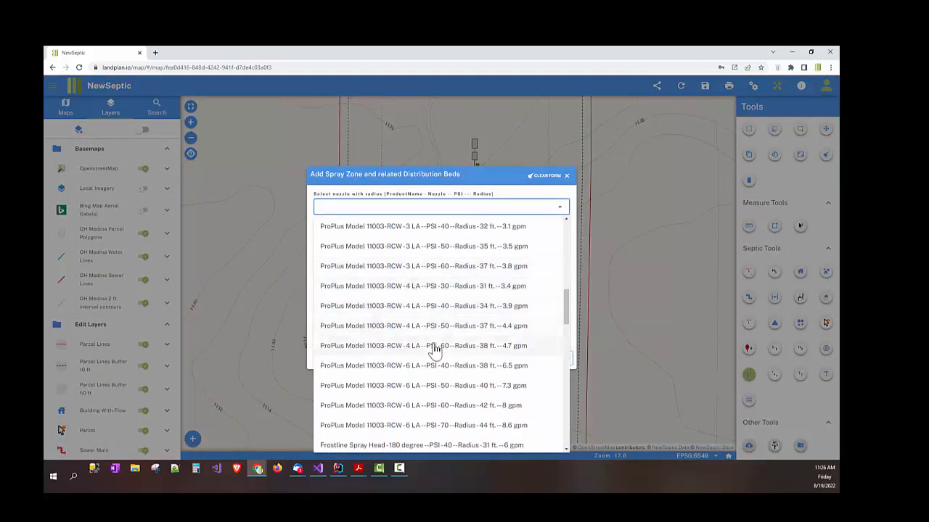
{"action": "left_click", "coordinate": [419, 290]}
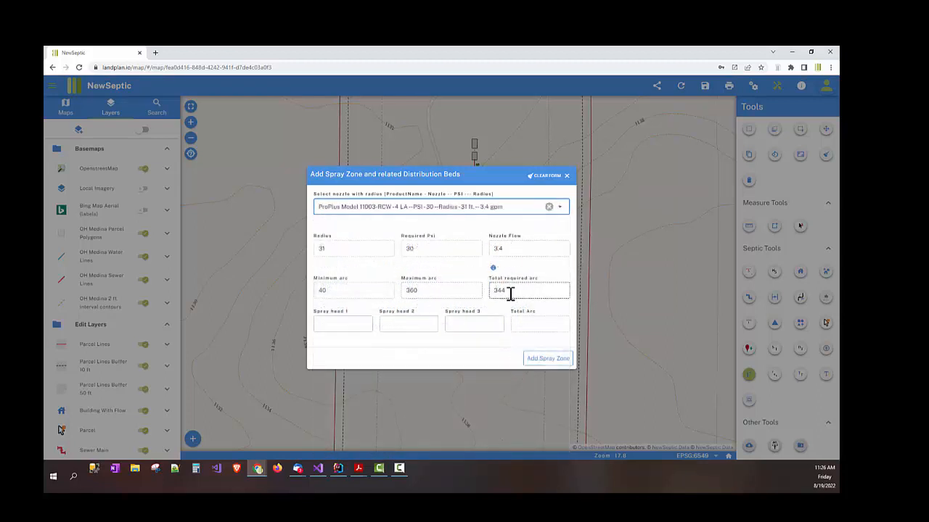
Step: Give spray heads 1 and 2 a 180° arc each and generate the spray zone
{"action": "left_click_drag", "start_coordinate": [510, 293], "coordinate": [492, 292]}
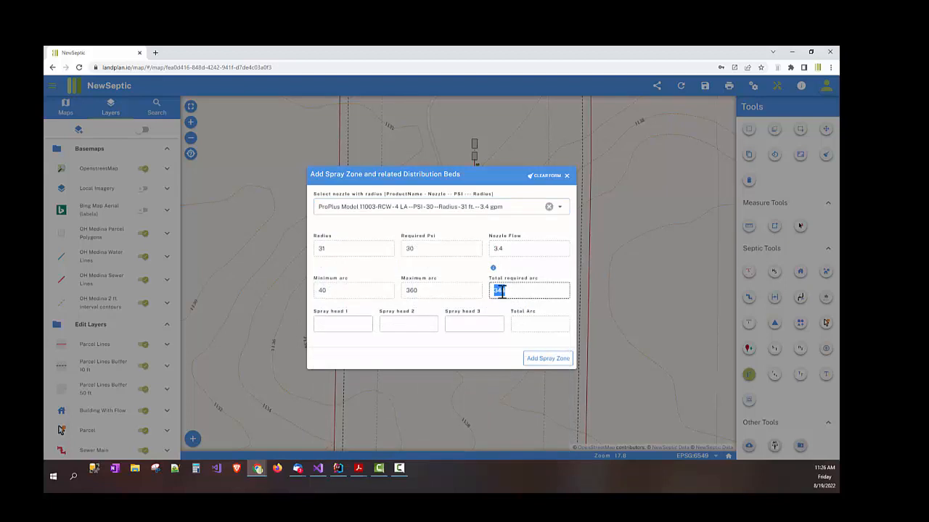
{"action": "left_click", "coordinate": [514, 294]}
{"action": "left_click_drag", "start_coordinate": [513, 292], "coordinate": [457, 297]}
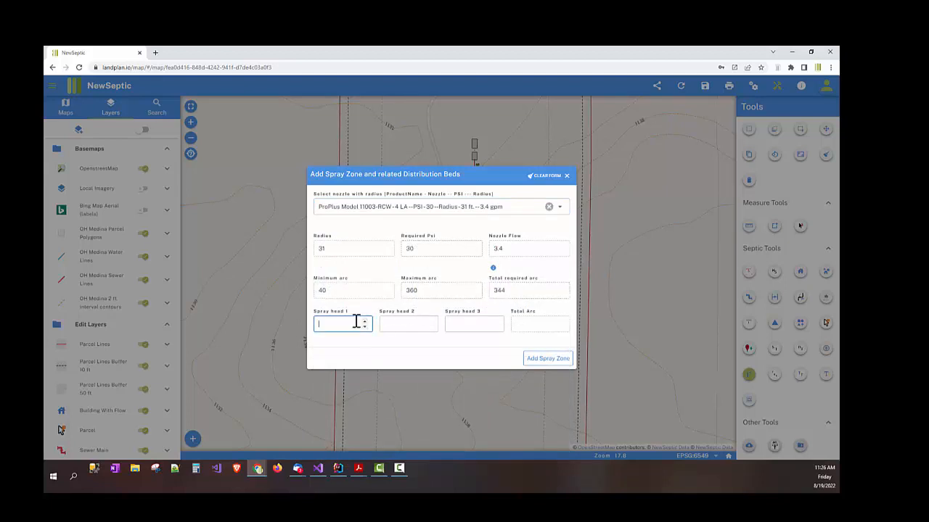
{"action": "type", "text": "180"}
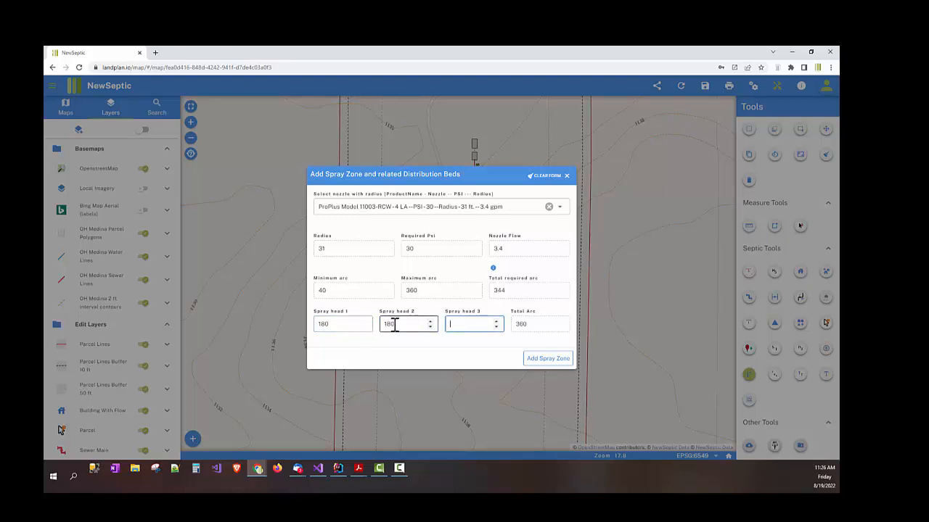
{"action": "left_click", "coordinate": [541, 363]}
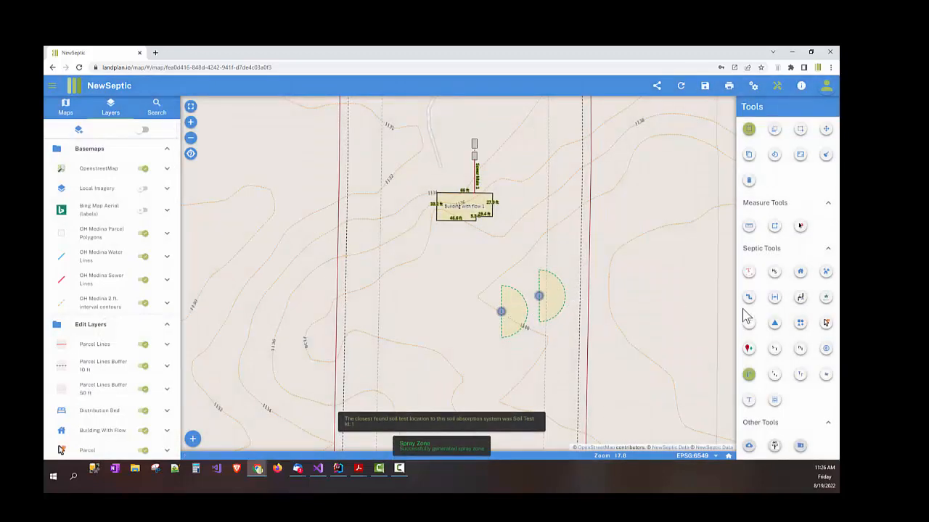
Step: Rotate the right-hand spray zone so it faces left
{"action": "left_click", "coordinate": [774, 155]}
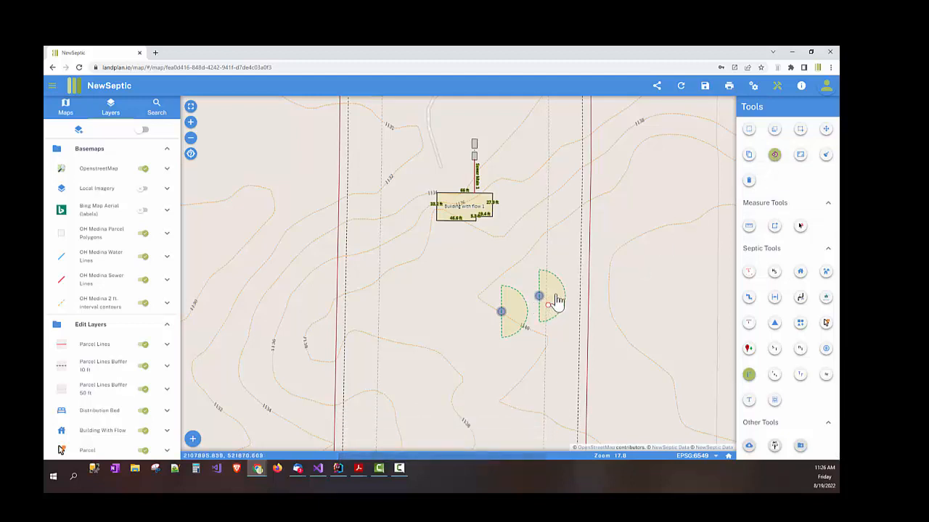
{"action": "left_click", "coordinate": [556, 302]}
{"action": "mouse_move", "coordinate": [569, 326]}
{"action": "left_mouse_down"}
{"action": "mouse_move", "coordinate": [574, 257]}
{"action": "mouse_move", "coordinate": [535, 239]}
{"action": "mouse_move", "coordinate": [526, 249]}
{"action": "left_mouse_up"}
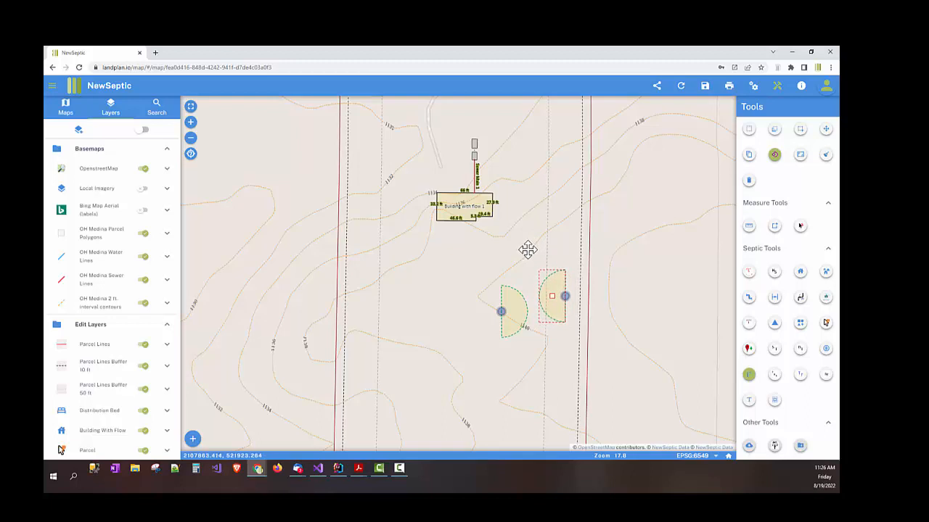
Step: Move Spray Head 2 beside the yellow zone, nudge it slightly right, then deselect
{"action": "left_click", "coordinate": [800, 130]}
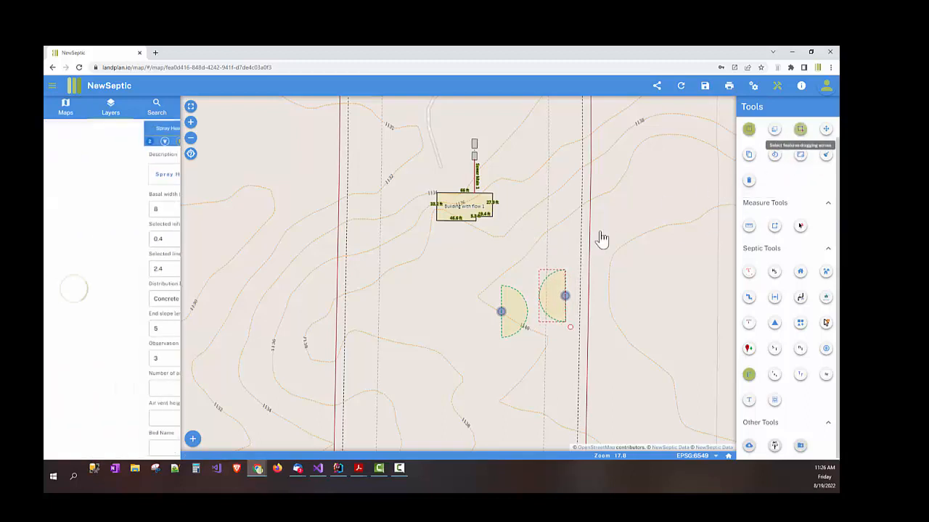
{"action": "left_click", "coordinate": [563, 306]}
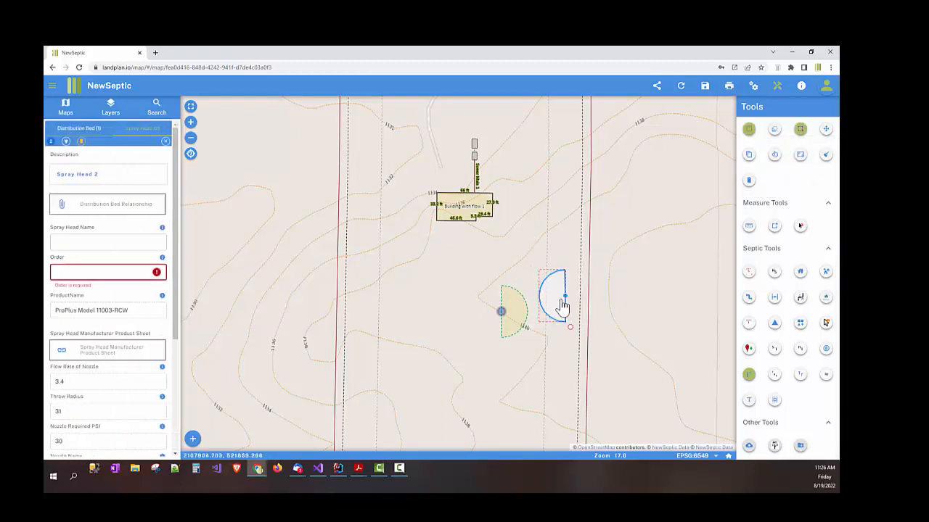
{"action": "left_click", "coordinate": [825, 129]}
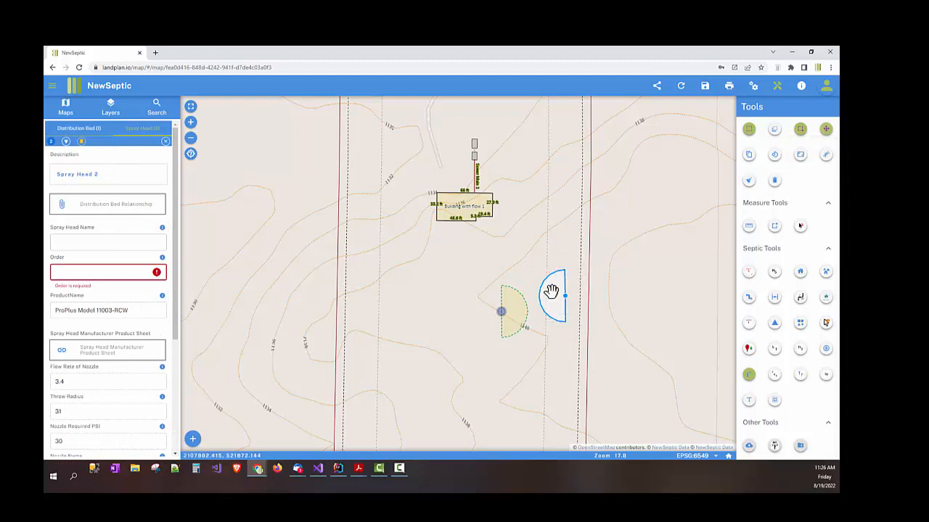
{"action": "mouse_move", "coordinate": [552, 292]}
{"action": "left_mouse_down"}
{"action": "mouse_move", "coordinate": [479, 292]}
{"action": "mouse_move", "coordinate": [484, 306]}
{"action": "left_mouse_up"}
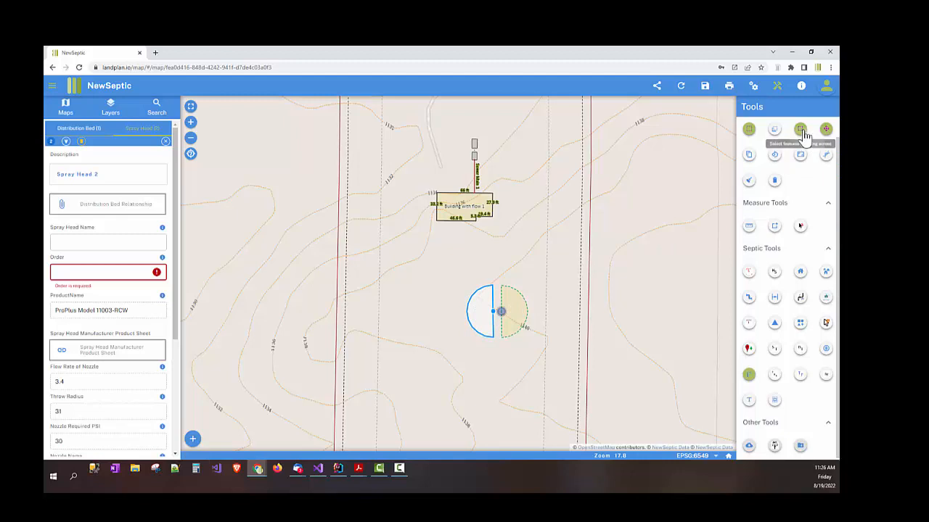
{"action": "left_click", "coordinate": [799, 129]}
{"action": "left_click", "coordinate": [482, 298]}
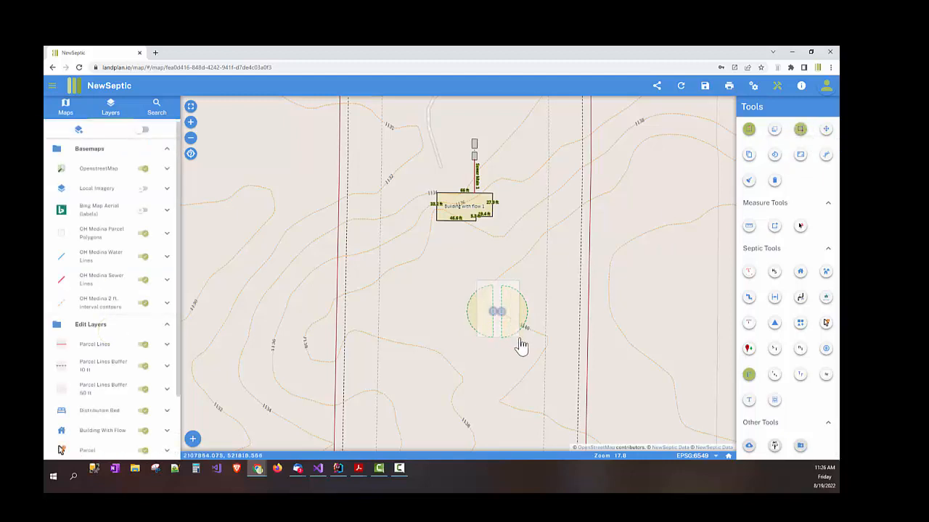
{"action": "left_click", "coordinate": [826, 131]}
{"action": "left_click_drag", "start_coordinate": [516, 314], "coordinate": [528, 311]}
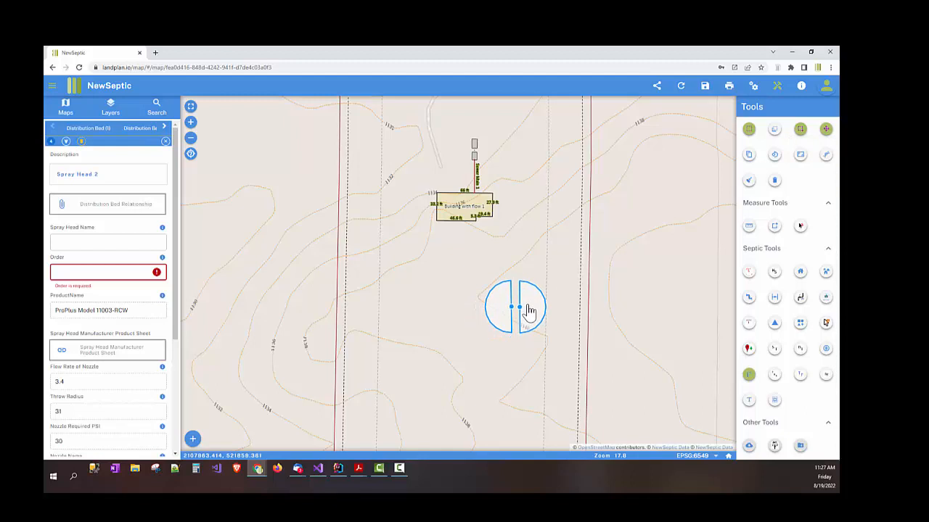
{"action": "mouse_move", "coordinate": [519, 218]}
{"action": "left_mouse_down"}
{"action": "mouse_move", "coordinate": [492, 249]}
{"action": "mouse_move", "coordinate": [468, 248]}
{"action": "left_mouse_up"}
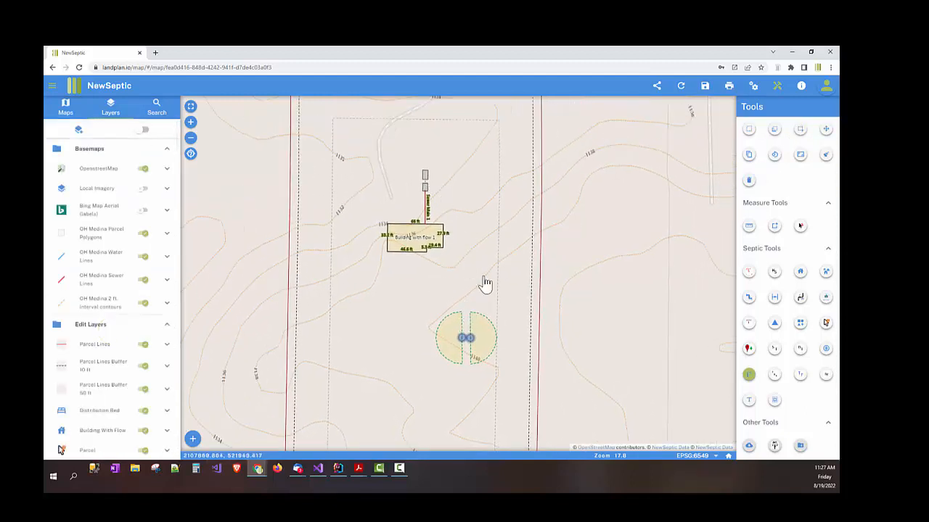
Step: Draw a 10 ft, 2 in PVC Sch 40 Force Main 1 linking the two spray heads
{"action": "scroll", "coordinate": [482, 241], "scroll_direction": "down", "scroll_amount": 2}
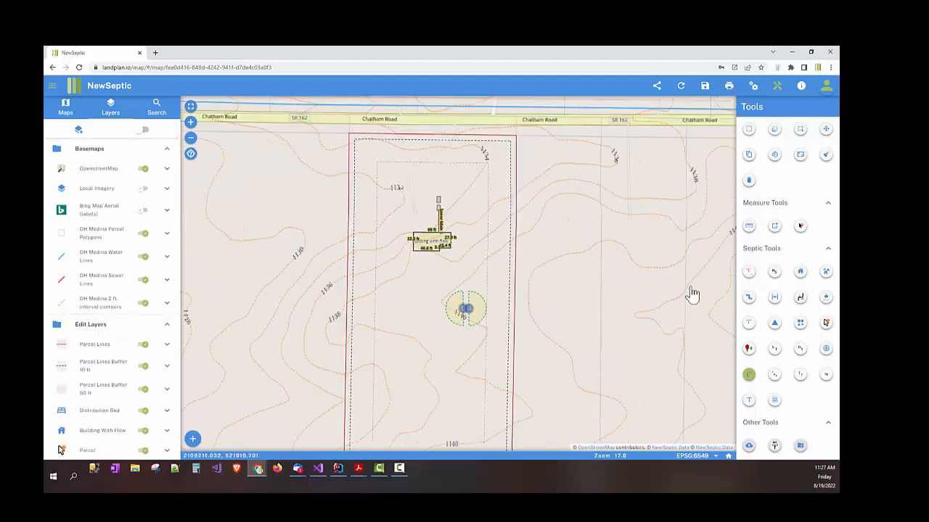
{"action": "left_click", "coordinate": [749, 299]}
{"action": "left_click", "coordinate": [423, 249]}
{"action": "scroll", "coordinate": [467, 303], "scroll_direction": "up", "scroll_amount": 3}
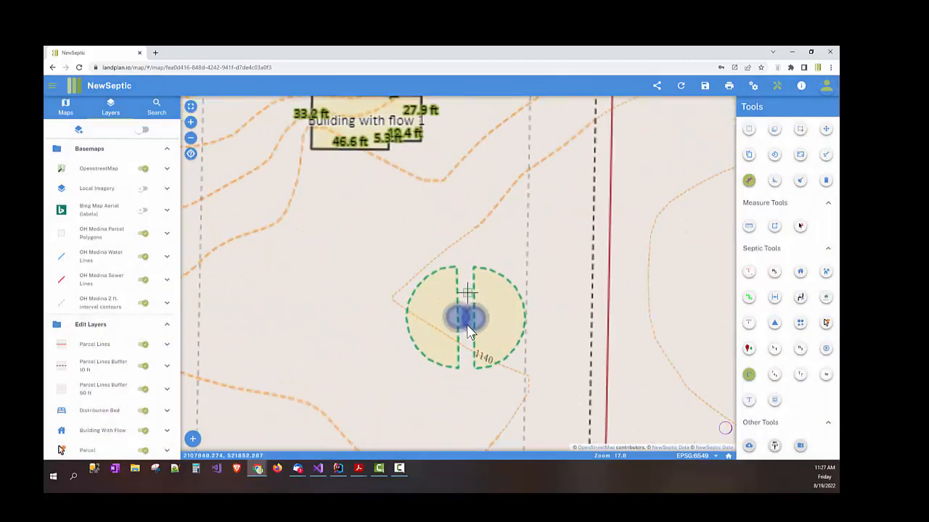
{"action": "scroll", "coordinate": [461, 321], "scroll_direction": "up", "scroll_amount": 1}
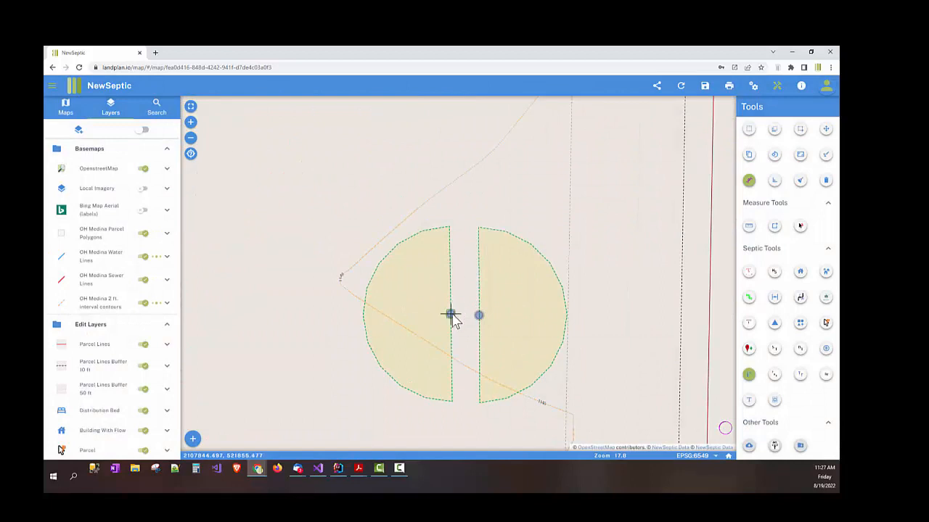
{"action": "left_click", "coordinate": [450, 315]}
{"action": "double_click", "coordinate": [479, 314]}
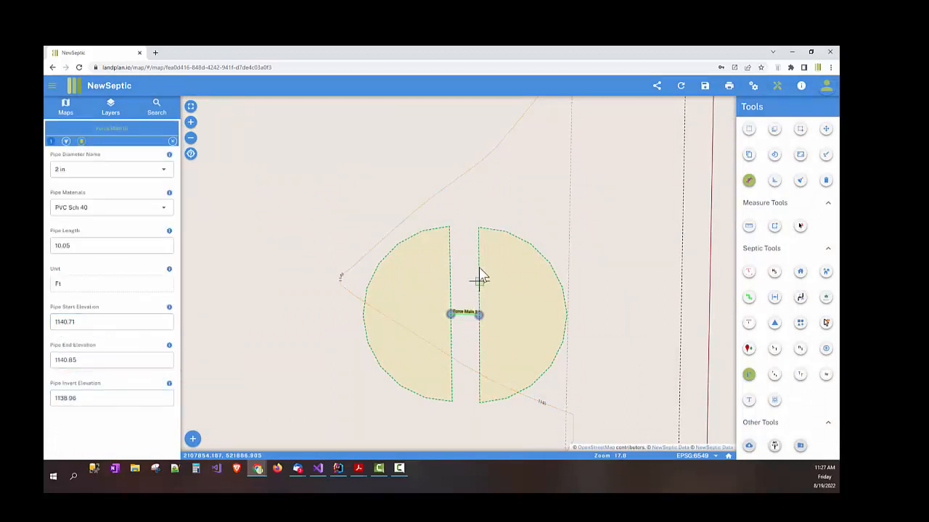
{"action": "scroll", "coordinate": [460, 245], "scroll_direction": "down", "scroll_amount": 2}
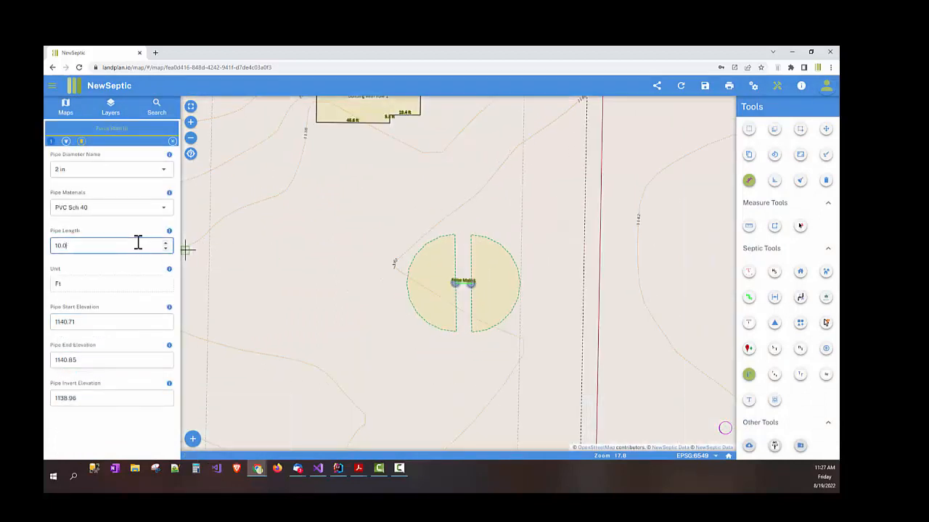
{"action": "mouse_move", "coordinate": [473, 199]}
{"action": "left_mouse_down"}
{"action": "mouse_move", "coordinate": [445, 215]}
{"action": "mouse_move", "coordinate": [382, 333]}
{"action": "left_mouse_up"}
{"action": "scroll", "coordinate": [392, 294], "scroll_direction": "down", "scroll_amount": 1}
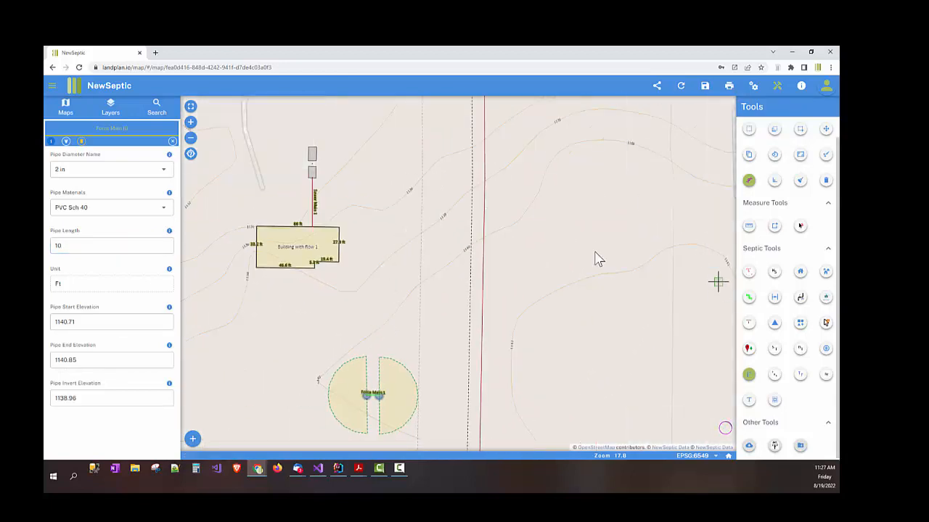
{"action": "scroll", "coordinate": [312, 157], "scroll_direction": "up", "scroll_amount": 2}
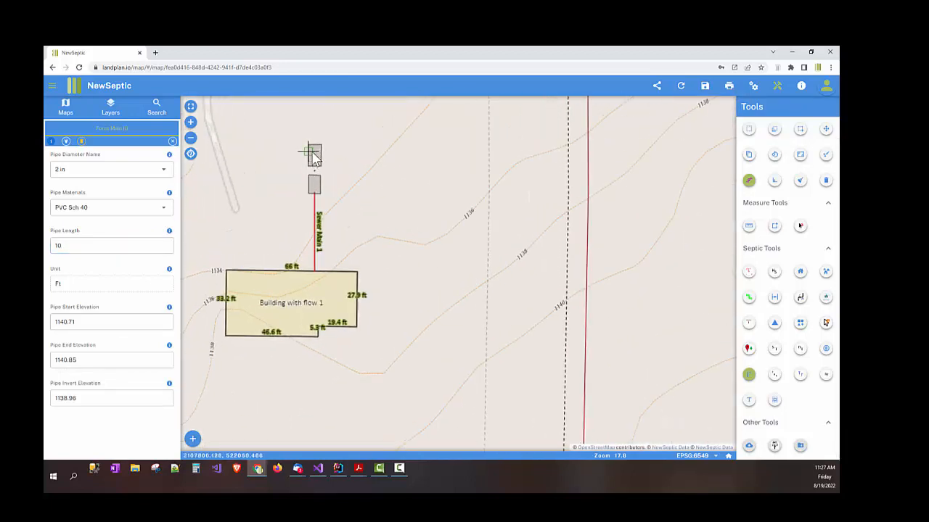
Step: Route a force main from the tank, bending east of the building, to the spray heads
{"action": "left_click", "coordinate": [315, 149]}
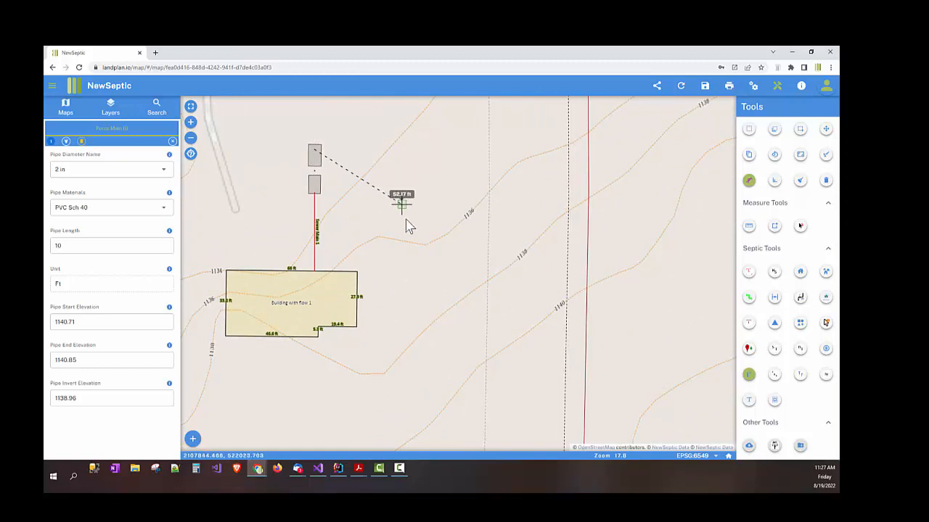
{"action": "left_click_drag", "start_coordinate": [427, 272], "coordinate": [383, 167]}
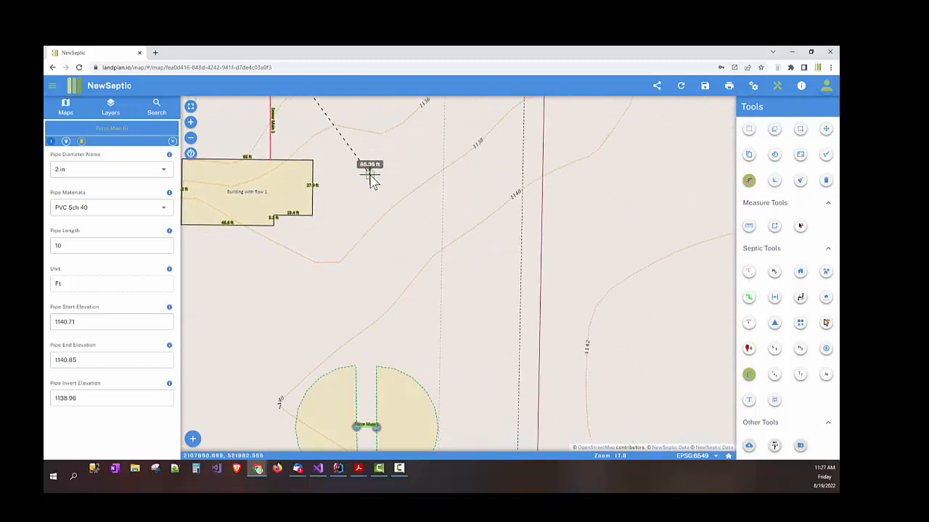
{"action": "left_click", "coordinate": [368, 173]}
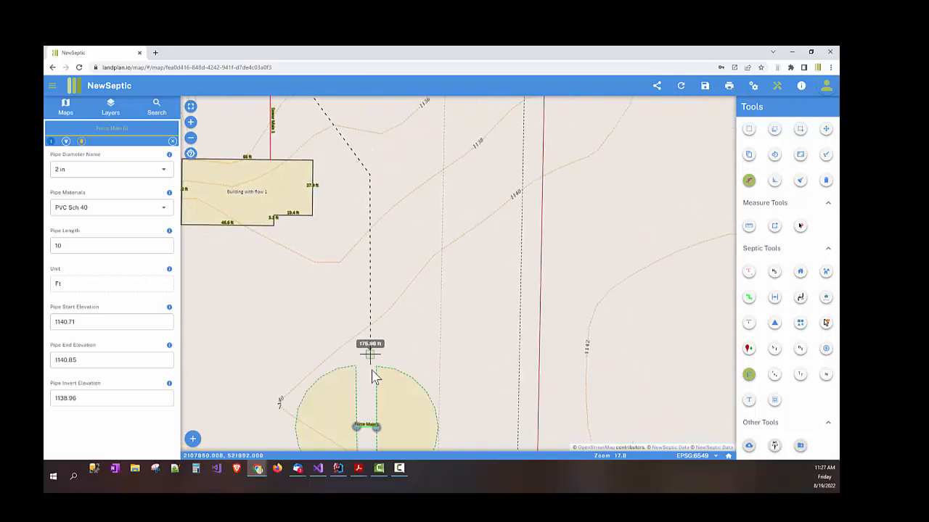
{"action": "double_click", "coordinate": [367, 428]}
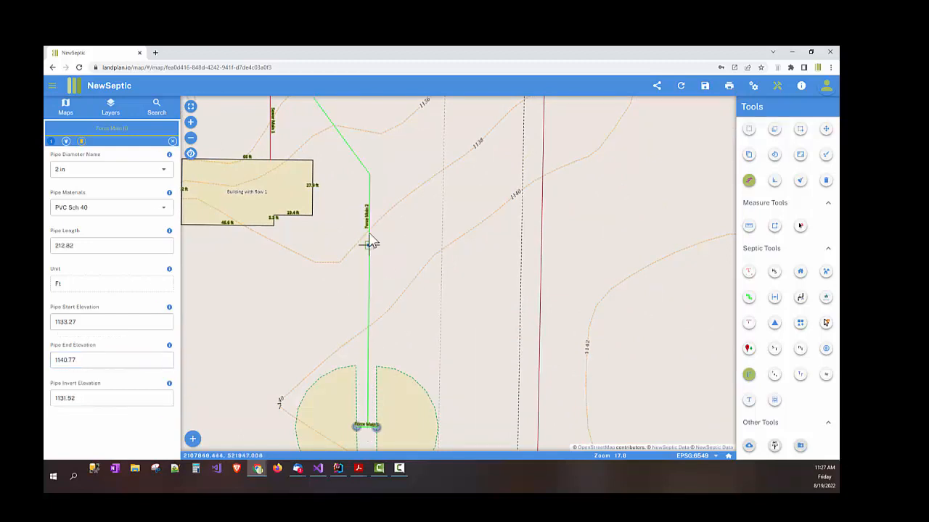
{"action": "scroll", "coordinate": [390, 285], "scroll_direction": "down", "scroll_amount": 2}
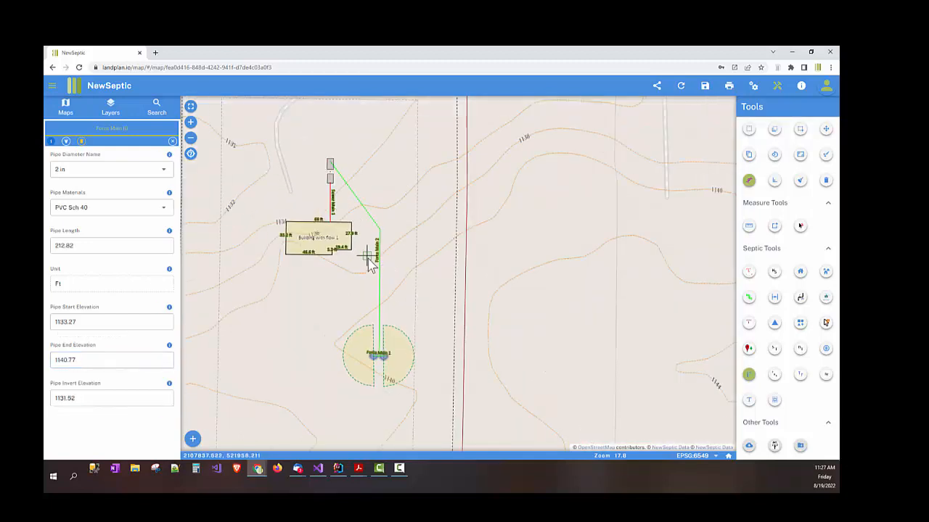
Step: Set Force Main 2's pipe length to 215 ft and choose its pipe diameter
{"action": "left_click", "coordinate": [104, 245]}
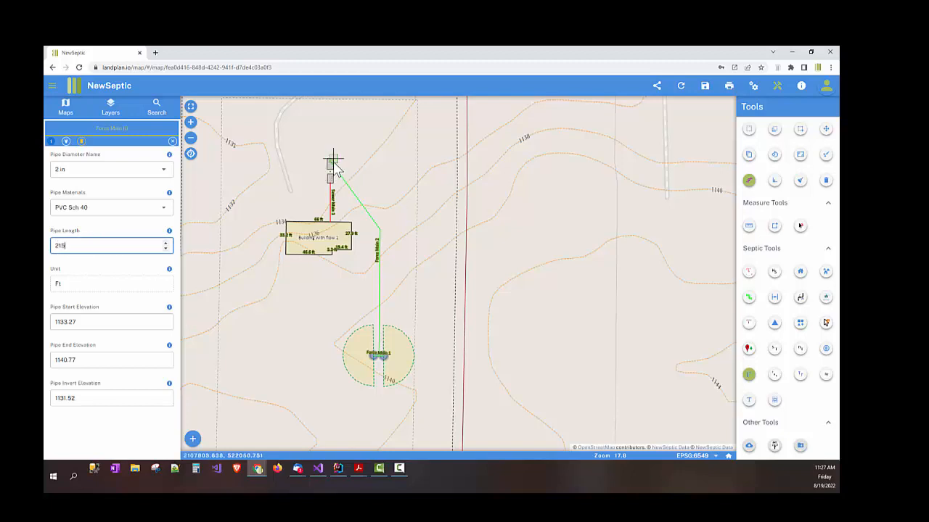
{"action": "scroll", "coordinate": [357, 231], "scroll_direction": "down", "scroll_amount": 1}
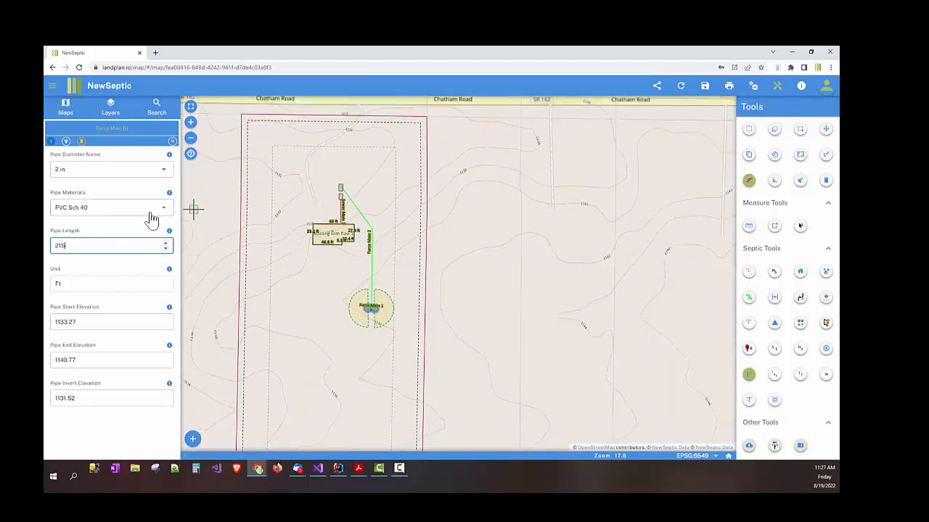
{"action": "left_click_drag", "start_coordinate": [222, 210], "coordinate": [235, 208]}
{"action": "left_click", "coordinate": [125, 178]}
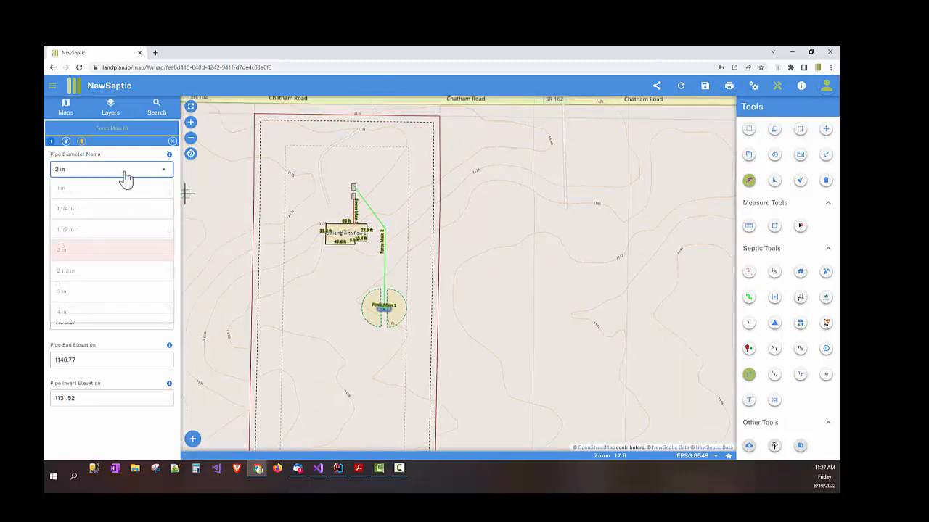
{"action": "left_click", "coordinate": [125, 192]}
{"action": "scroll", "coordinate": [386, 310], "scroll_direction": "up", "scroll_amount": 3}
Step: Check the short force main between the spray heads, close the form, and reframe the parcel
{"action": "left_click", "coordinate": [385, 310]}
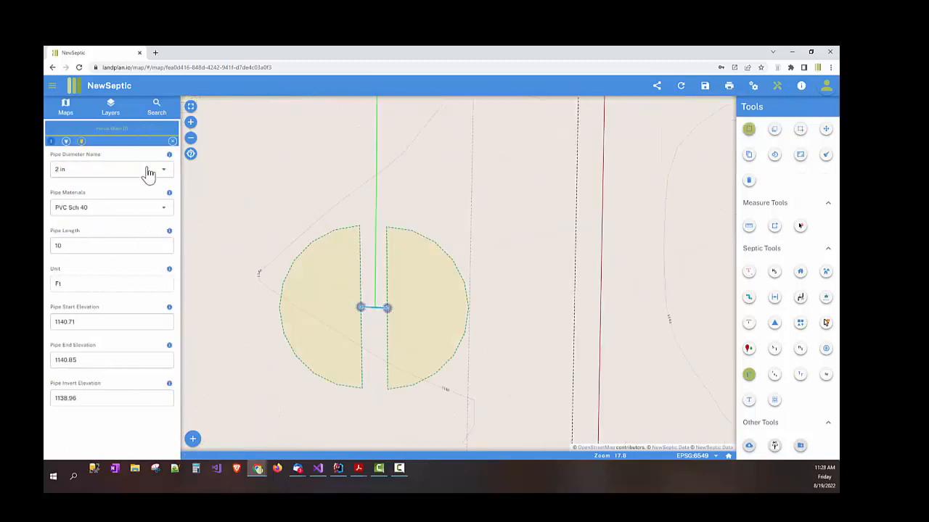
{"action": "left_click", "coordinate": [172, 141]}
{"action": "scroll", "coordinate": [290, 217], "scroll_direction": "down", "scroll_amount": 1}
{"action": "scroll", "coordinate": [280, 219], "scroll_direction": "down", "scroll_amount": 1}
{"action": "left_click_drag", "start_coordinate": [274, 225], "coordinate": [315, 273]}
{"action": "left_click_drag", "start_coordinate": [362, 230], "coordinate": [411, 259]}
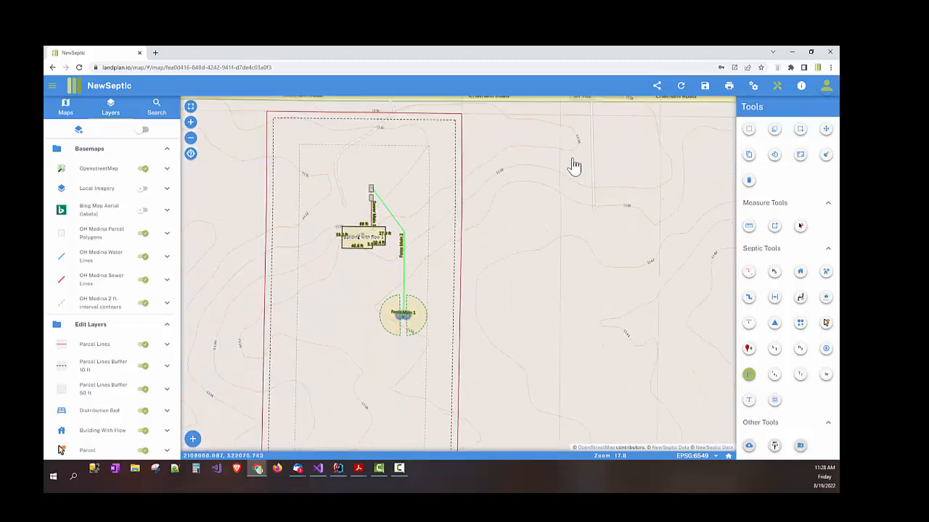
Step: Save the site plan, then open and dismiss the Share Maps options without sharing
{"action": "left_click", "coordinate": [706, 91]}
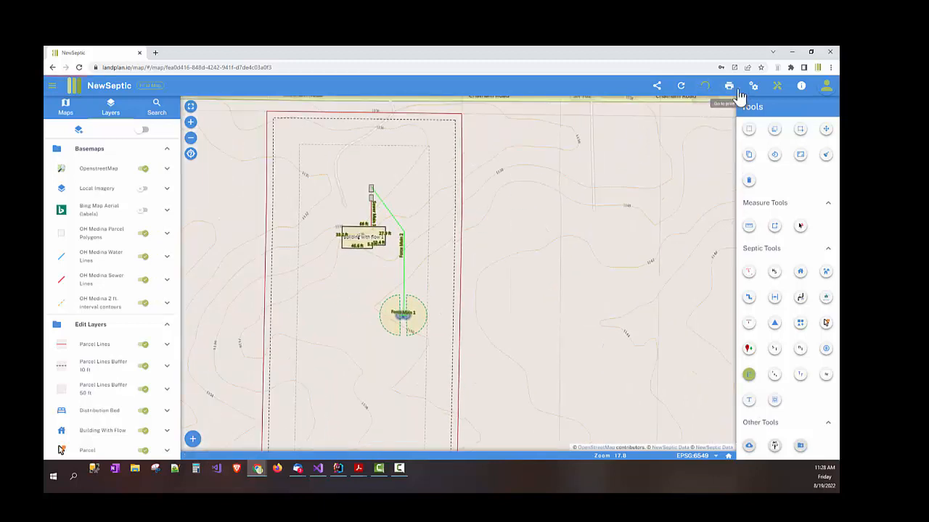
{"action": "left_click", "coordinate": [657, 88]}
{"action": "left_click", "coordinate": [425, 270]}
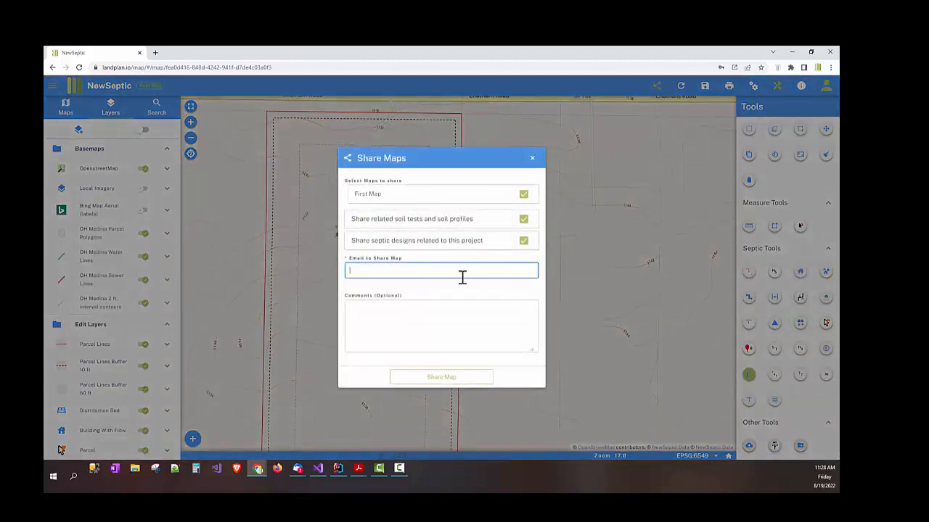
{"action": "left_click", "coordinate": [532, 157]}
Step: Go to the Design Projects list through the profile menu's Property Reports
{"action": "left_click_drag", "start_coordinate": [472, 207], "coordinate": [500, 222]}
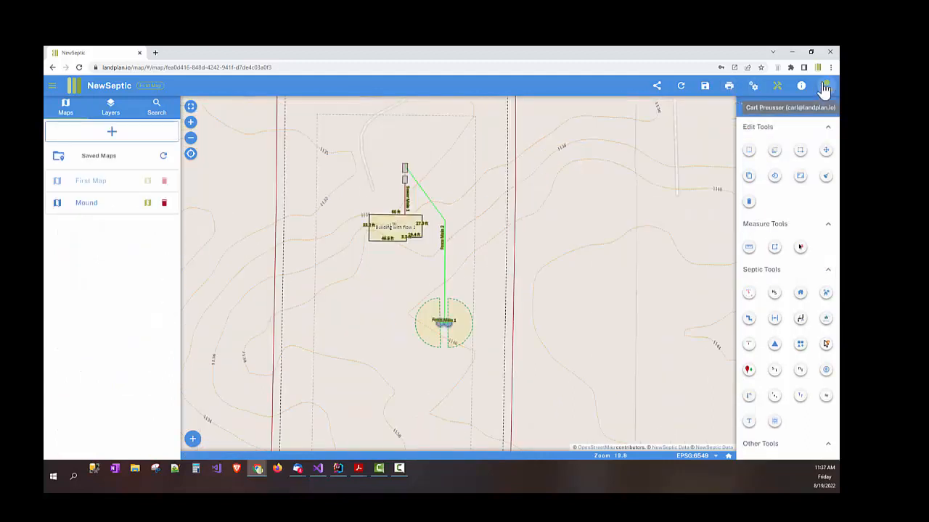
{"action": "left_click", "coordinate": [825, 89]}
{"action": "left_click", "coordinate": [762, 234]}
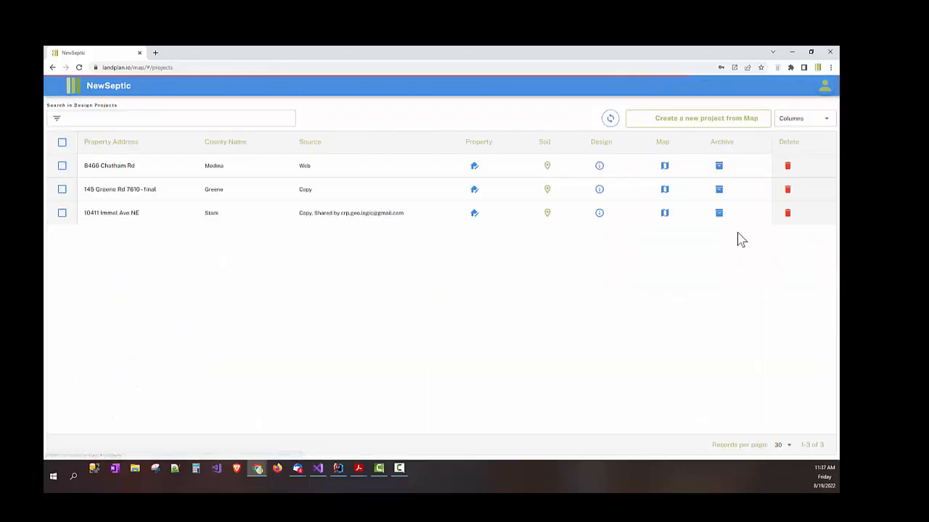